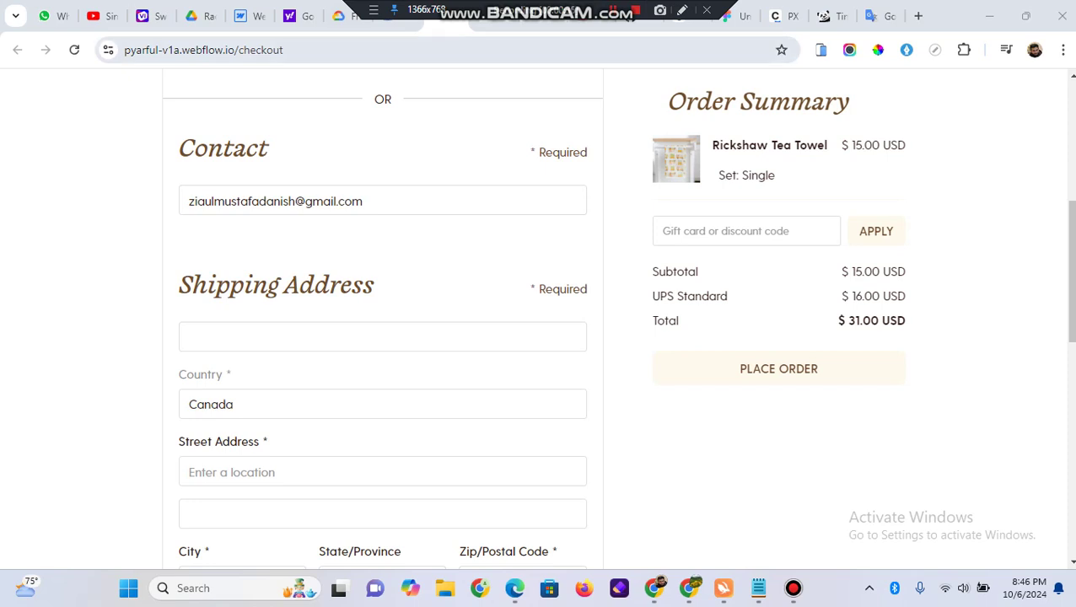
Step: Enter a partial house number as the shipping street address and accept the first suggested address, picking it again after reselecting the text
{"action": "scroll", "coordinate": [382, 338], "scroll_direction": "down", "scroll_amount": 2}
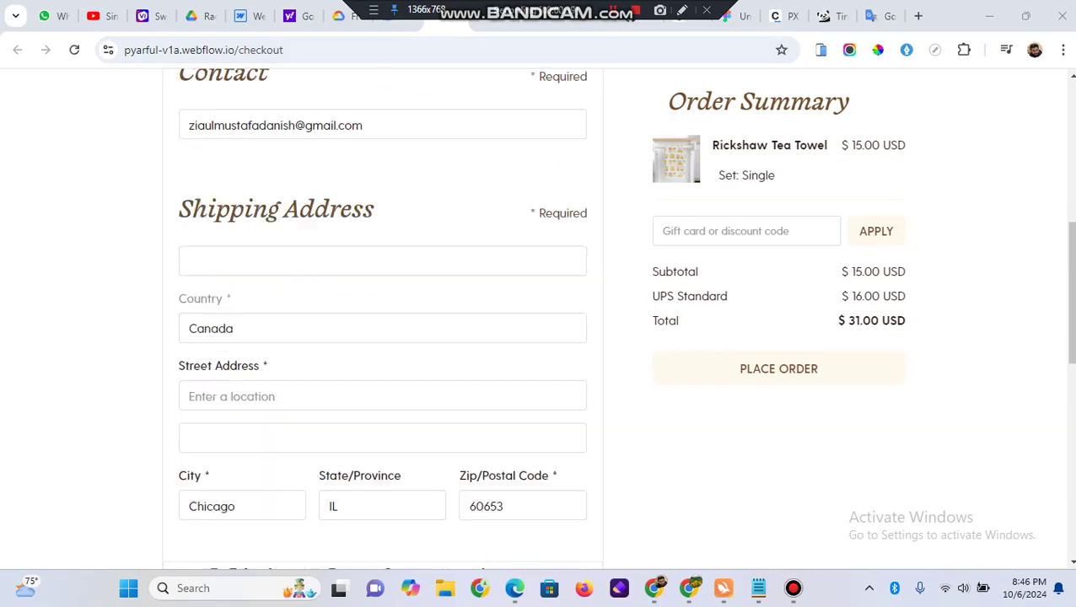
{"action": "left_click", "coordinate": [382, 313]}
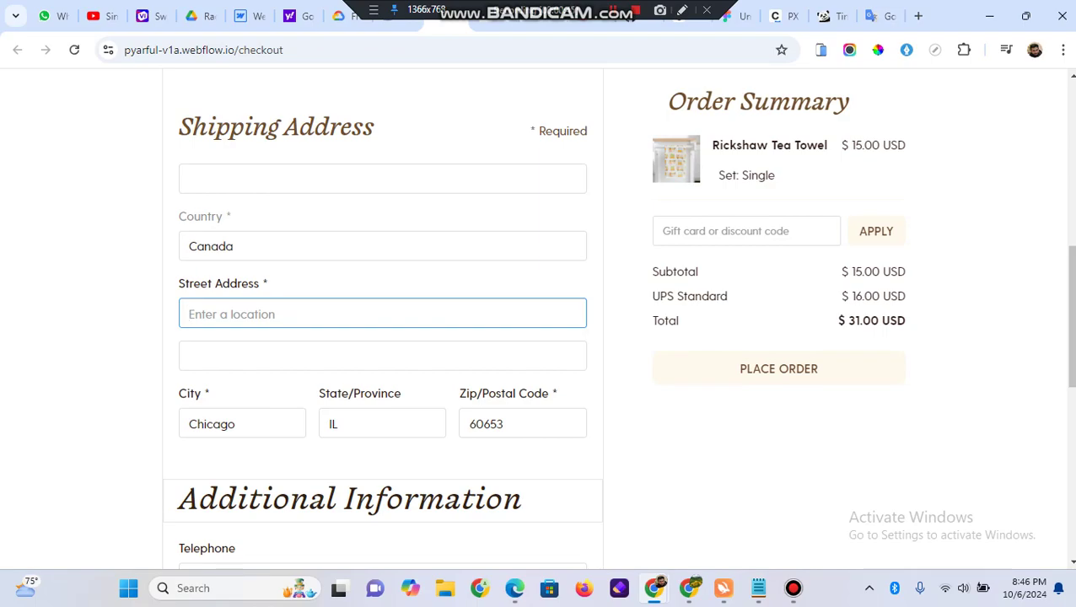
{"action": "type", "text": "3500"}
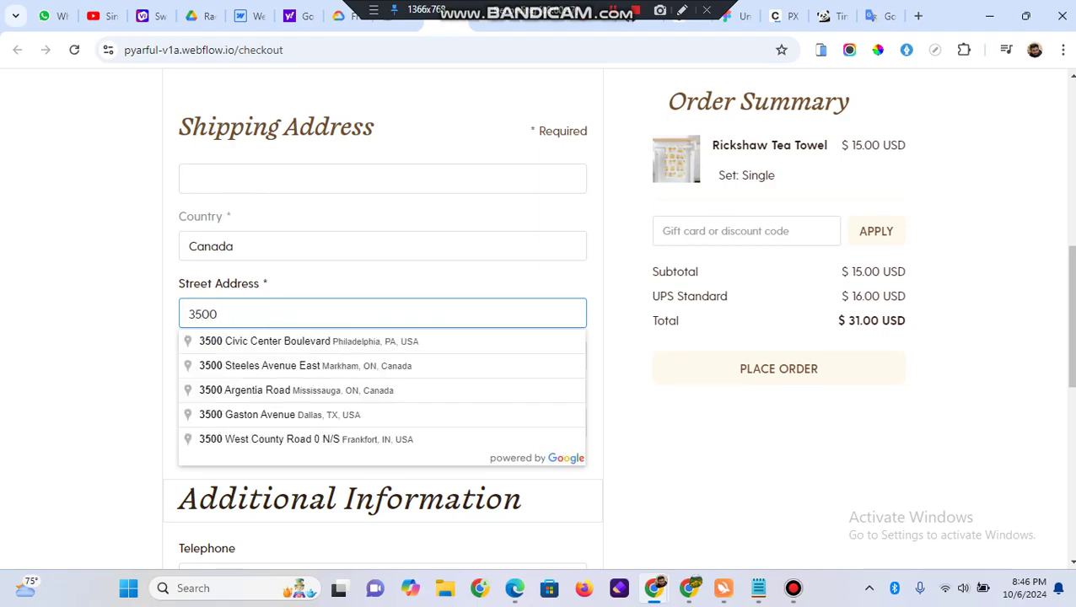
{"action": "key", "text": "Down"}
{"action": "key", "text": "Return"}
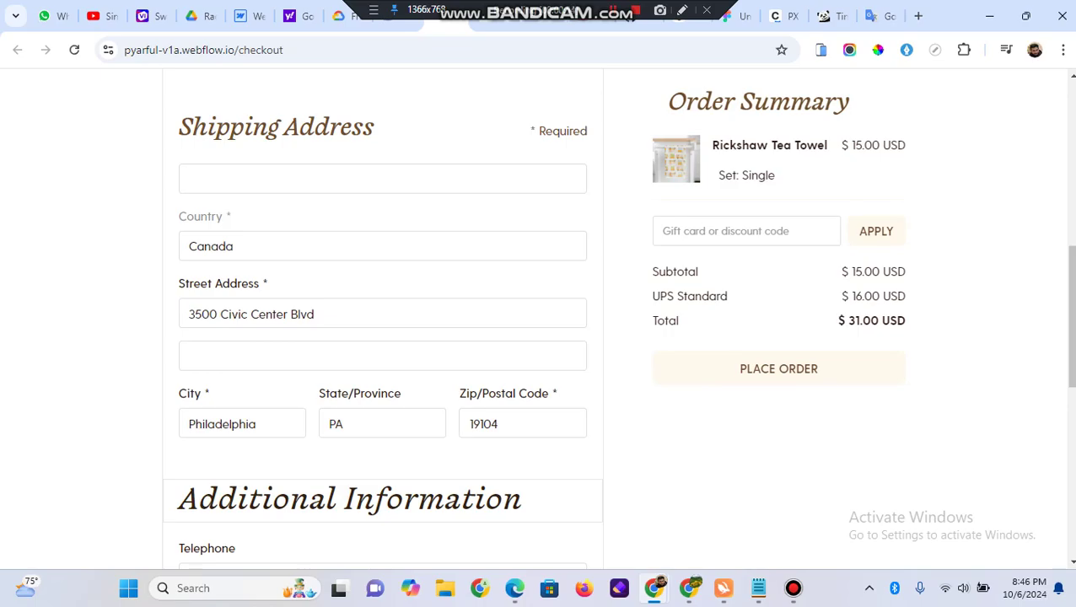
{"action": "triple_click", "coordinate": [301, 314]}
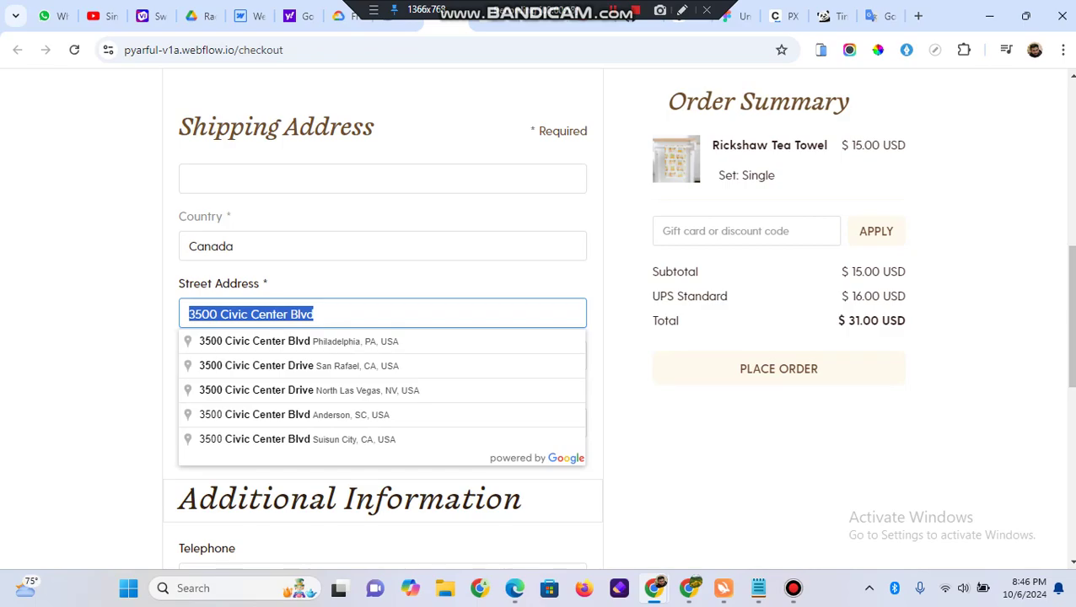
{"action": "key", "text": "Down"}
{"action": "key", "text": "Return"}
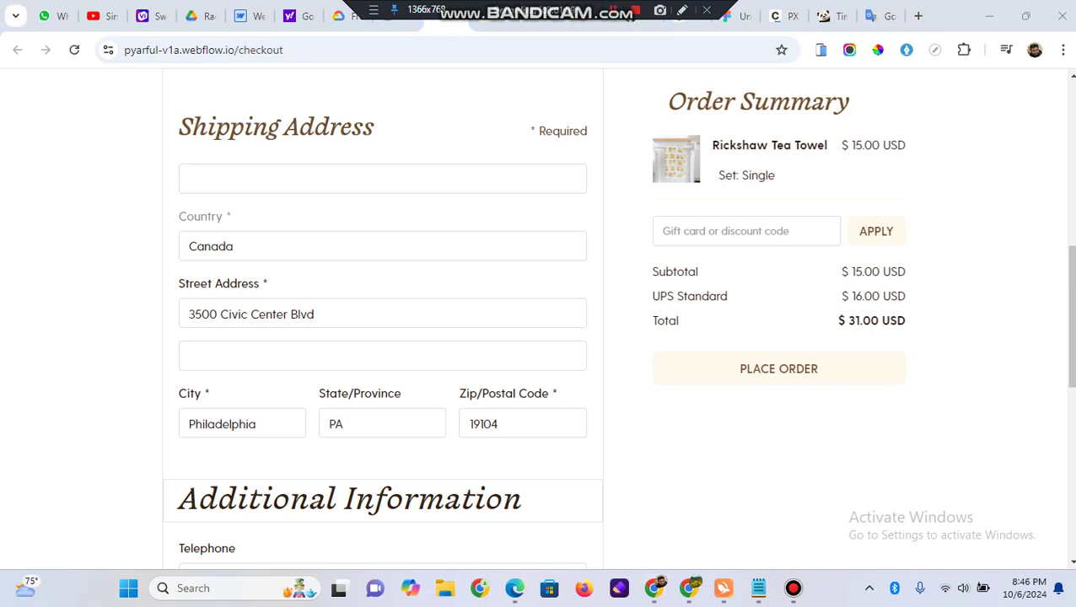
Step: Replace the shipping street address with another partial address and accept its first autocomplete suggestion
{"action": "triple_click", "coordinate": [300, 314]}
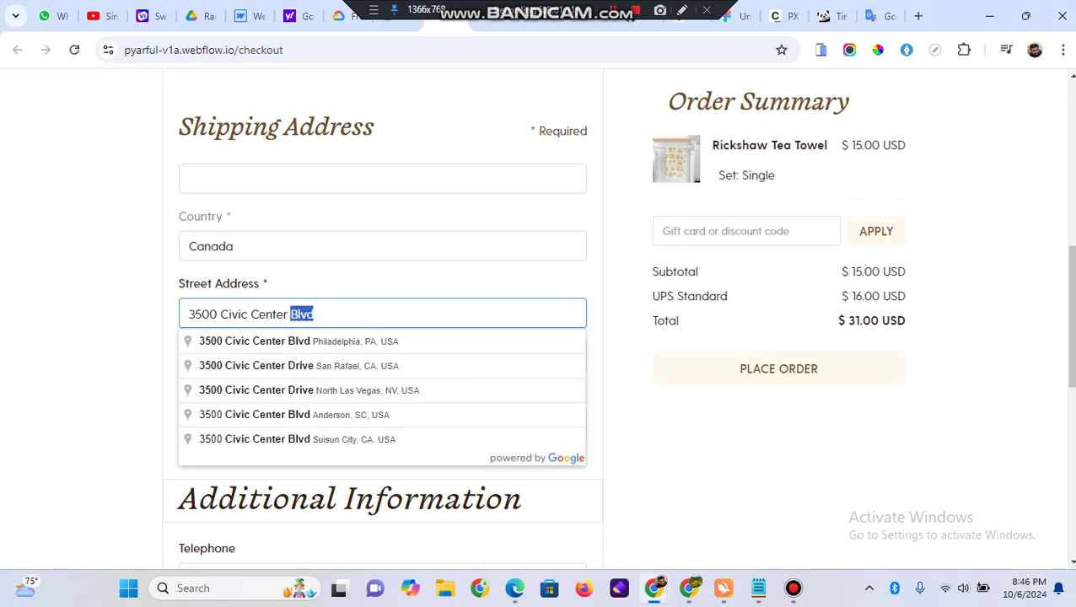
{"action": "type", "text": "35000 "}
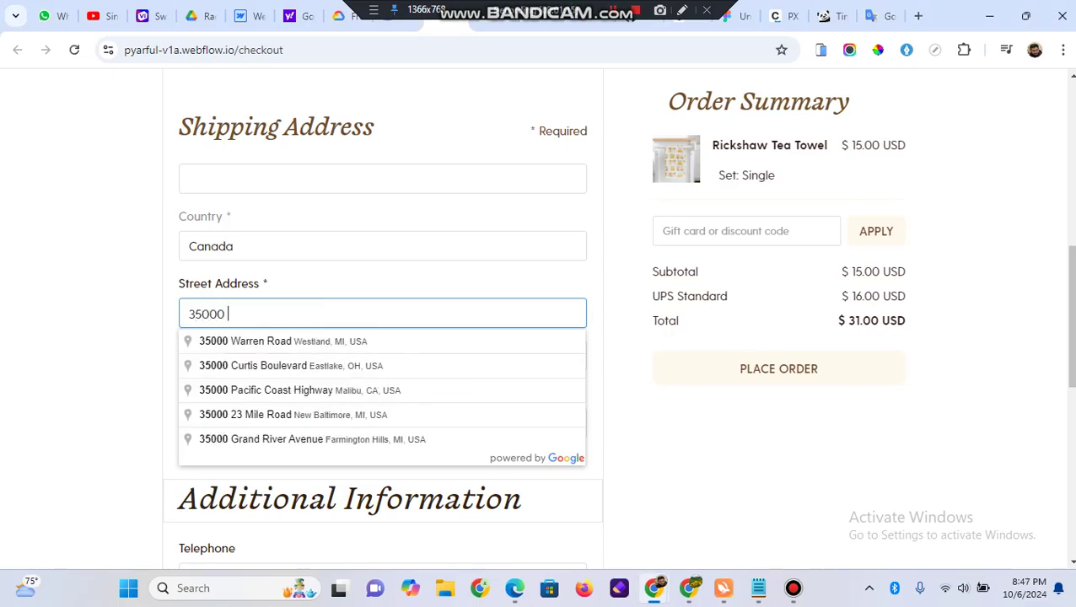
{"action": "type", "text": "foot"}
{"action": "key", "text": "Down"}
{"action": "key", "text": "Return"}
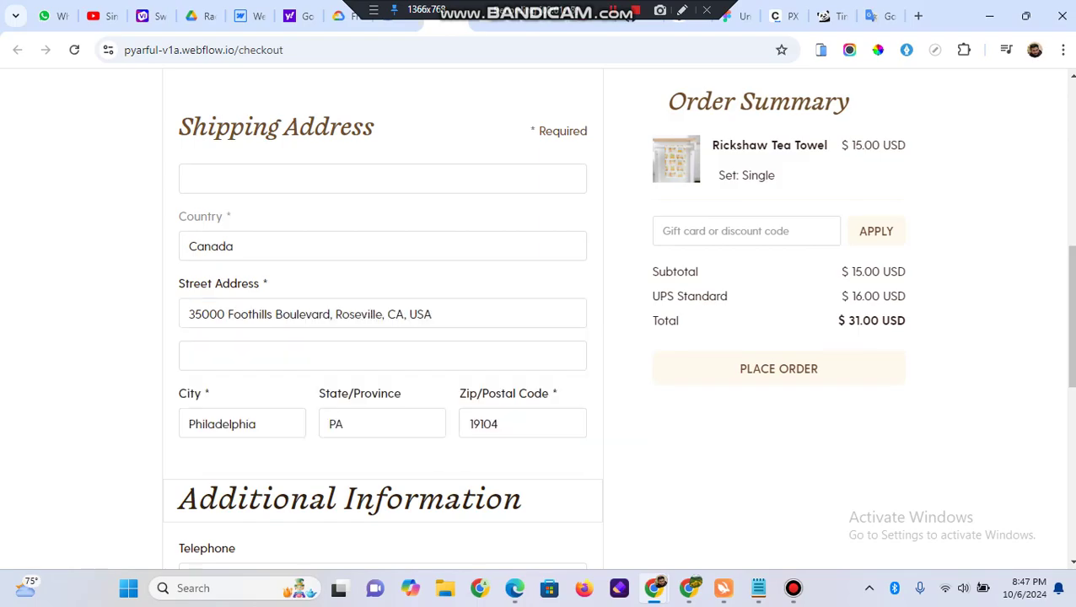
Step: Review the suggestions offered for the chosen street address and the automatically filled city, state and postal code fields
{"action": "left_click", "coordinate": [261, 313]}
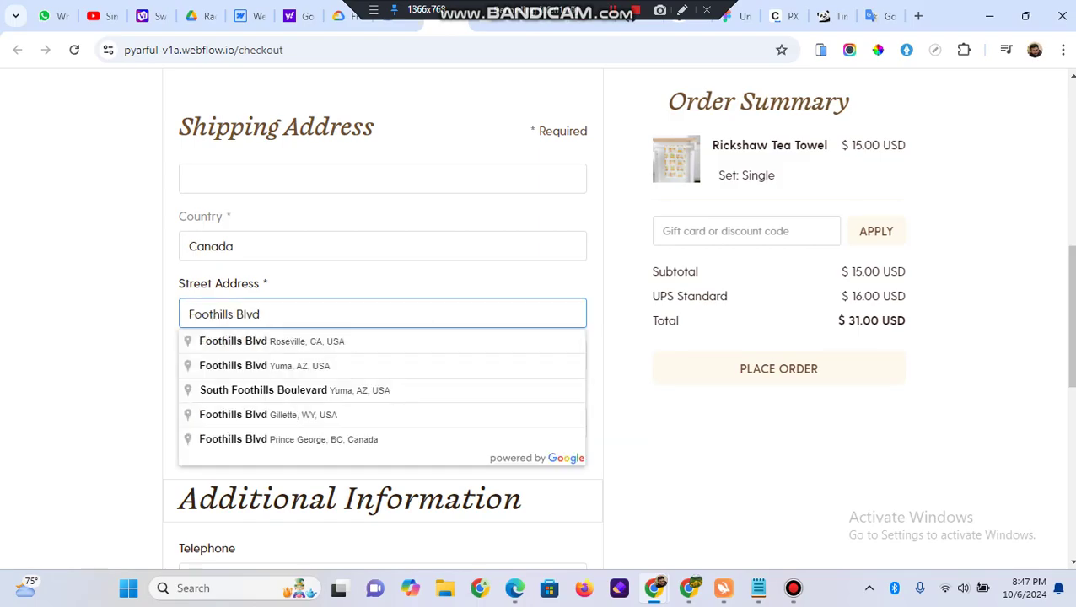
{"action": "key", "text": "Escape"}
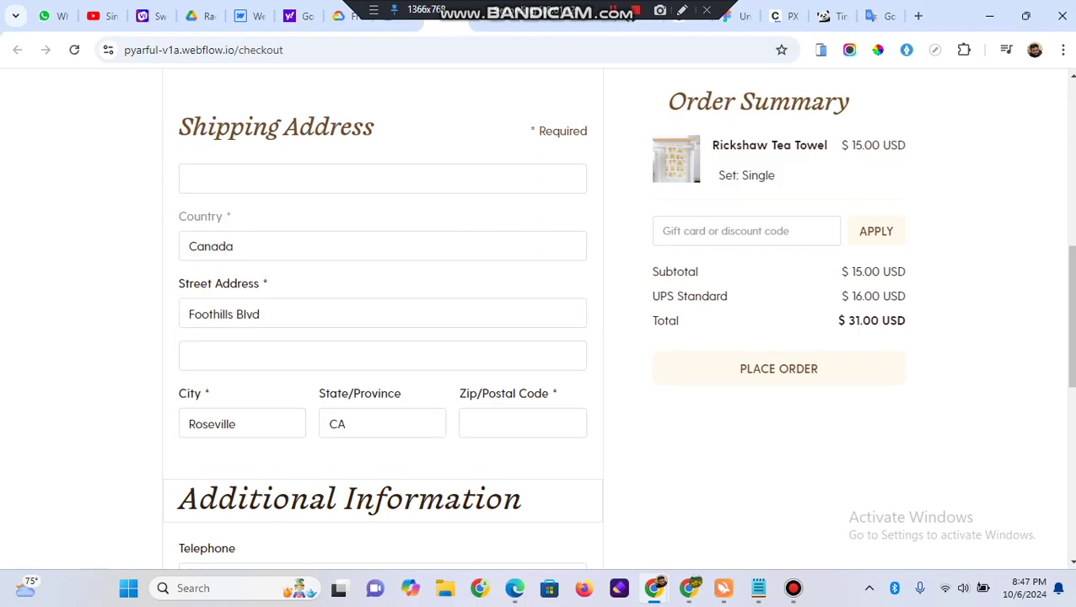
{"action": "left_click", "coordinate": [261, 313]}
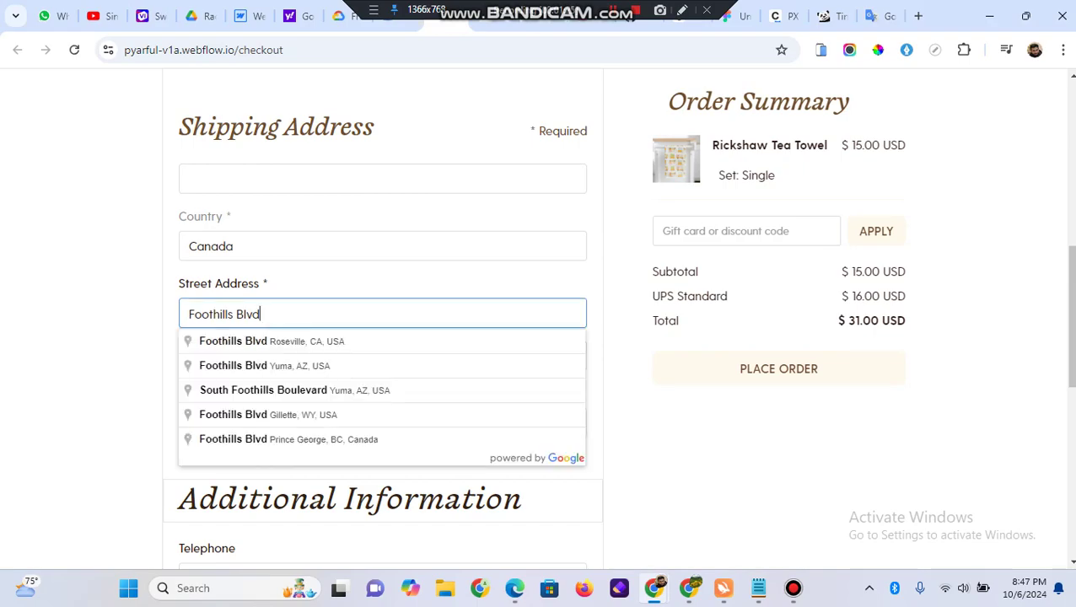
{"action": "key", "text": "Escape"}
{"action": "left_click", "coordinate": [262, 313]}
{"action": "key", "text": "Escape"}
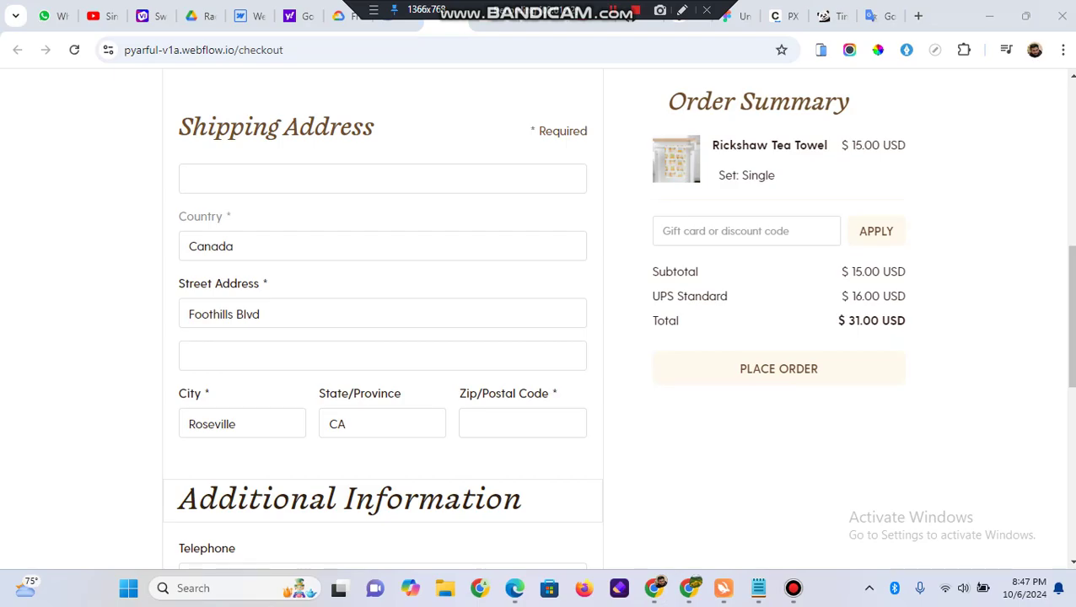
Step: Switch to the Google Cloud Platform search results, open the Google Cloud free trial page and start the free signup
{"action": "key", "text": "ctrl+6"}
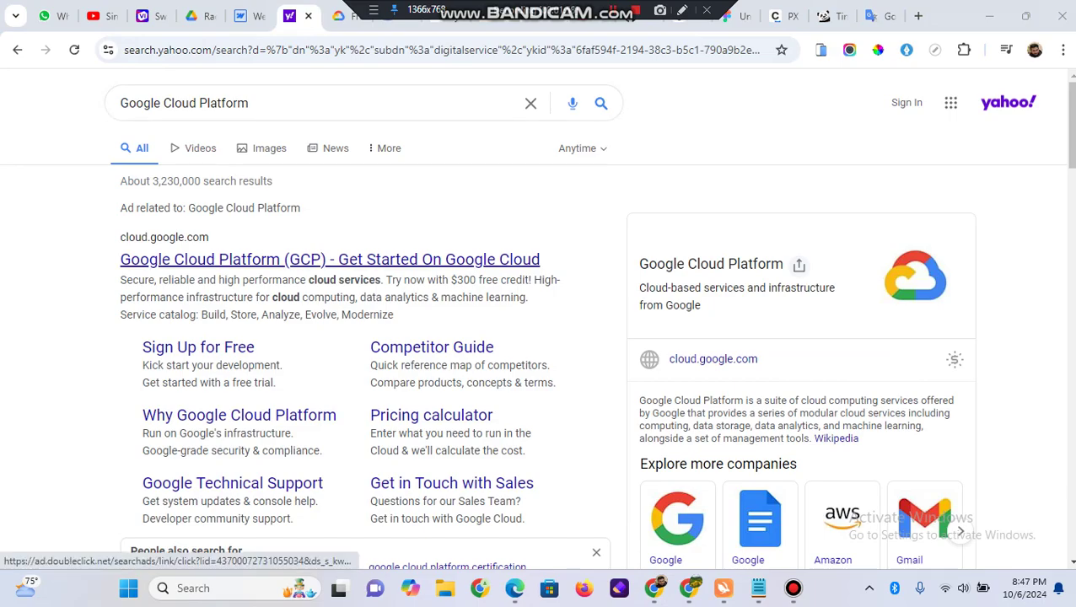
{"action": "left_click", "coordinate": [329, 259]}
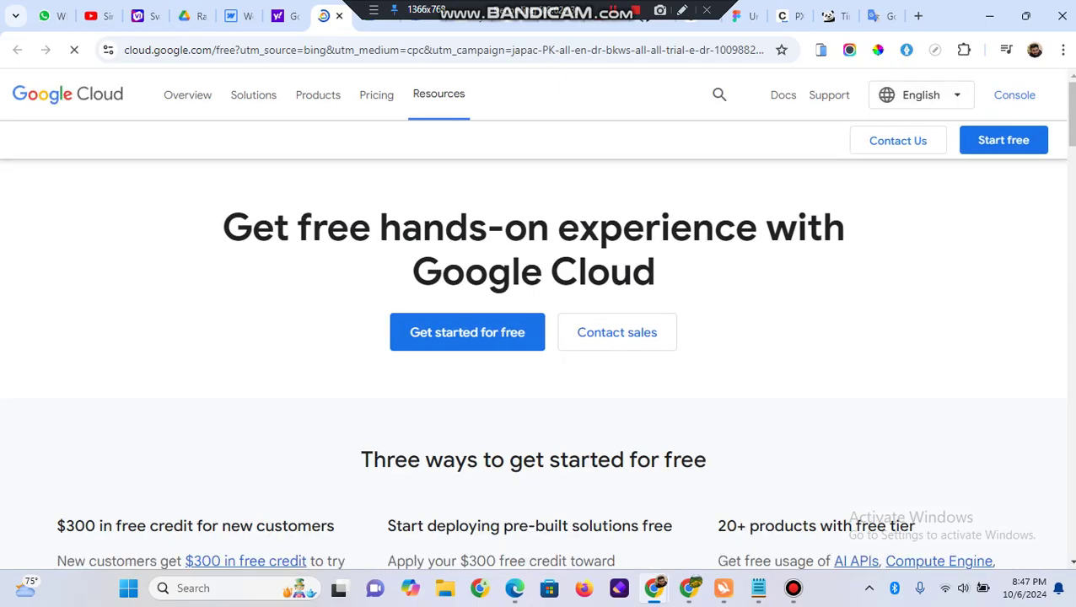
{"action": "left_click", "coordinate": [467, 332]}
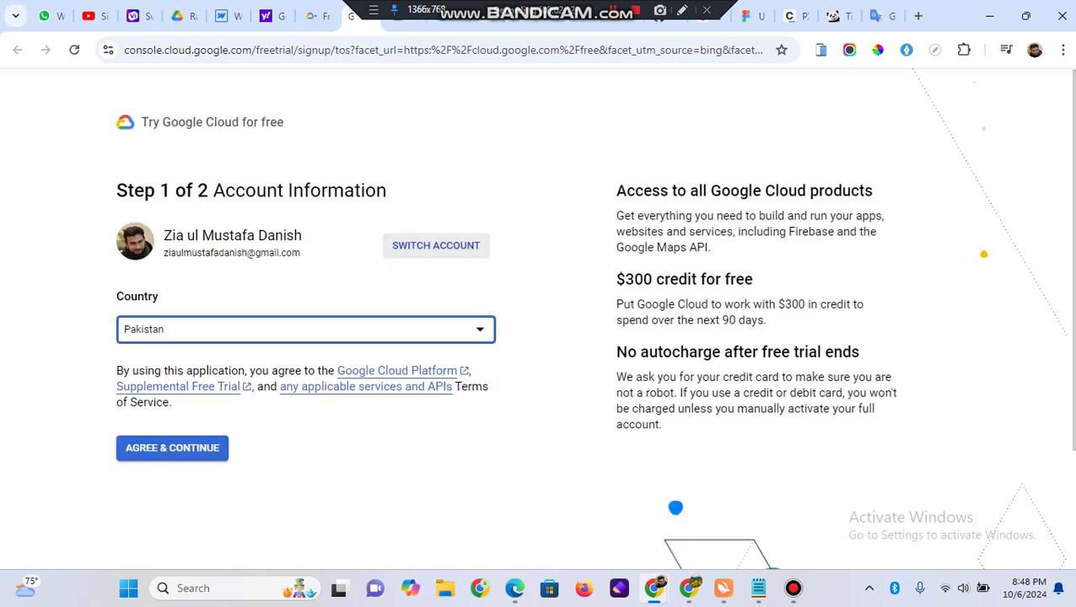
Step: Switch the free trial signup to another Google account and agree to the terms of service
{"action": "left_click", "coordinate": [435, 245]}
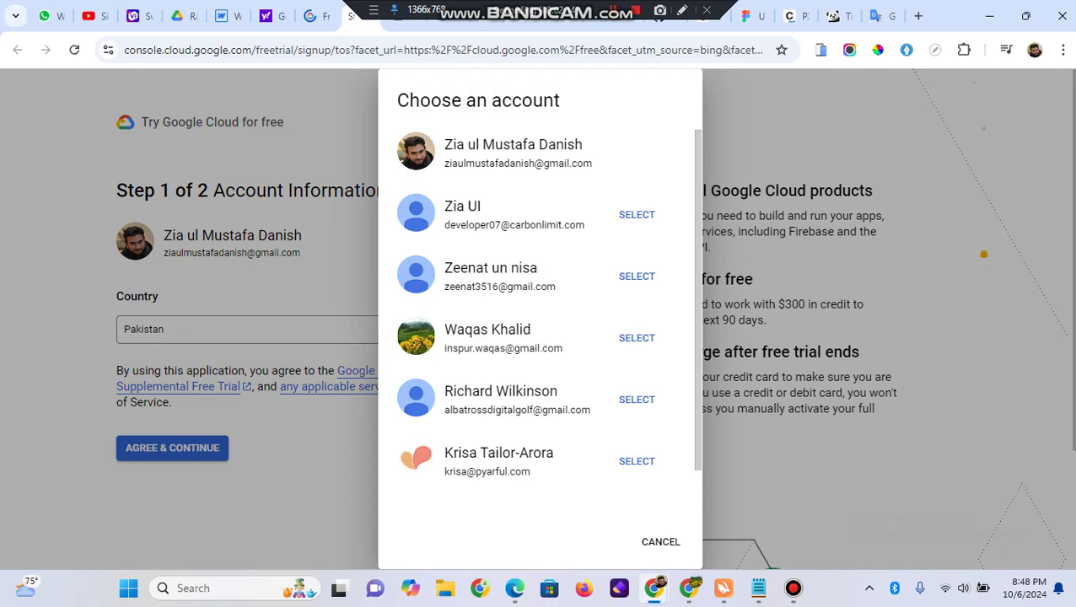
{"action": "left_click", "coordinate": [637, 276]}
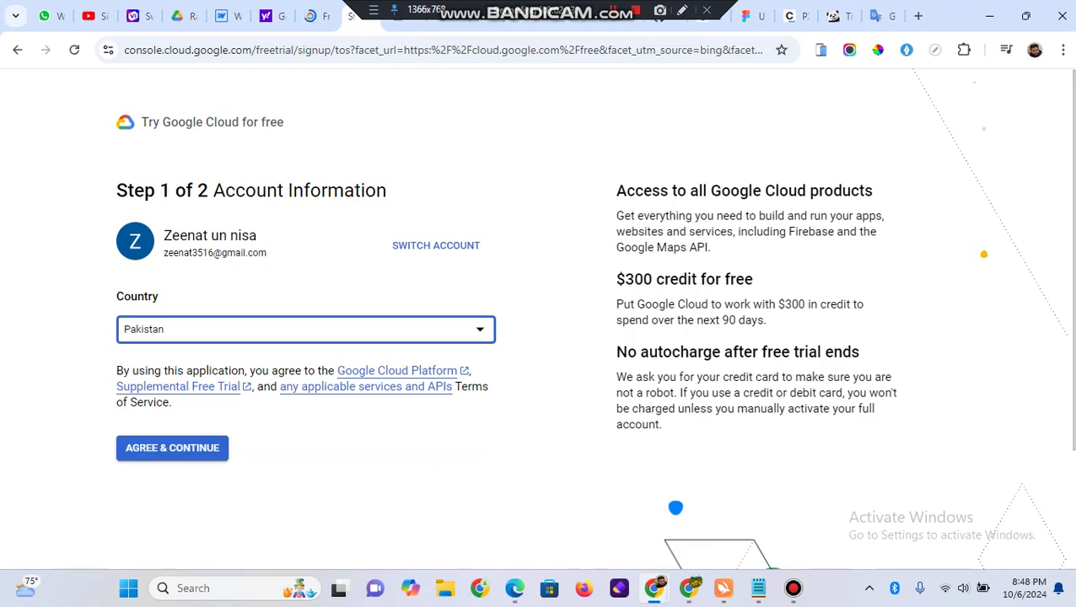
{"action": "left_click", "coordinate": [172, 448]}
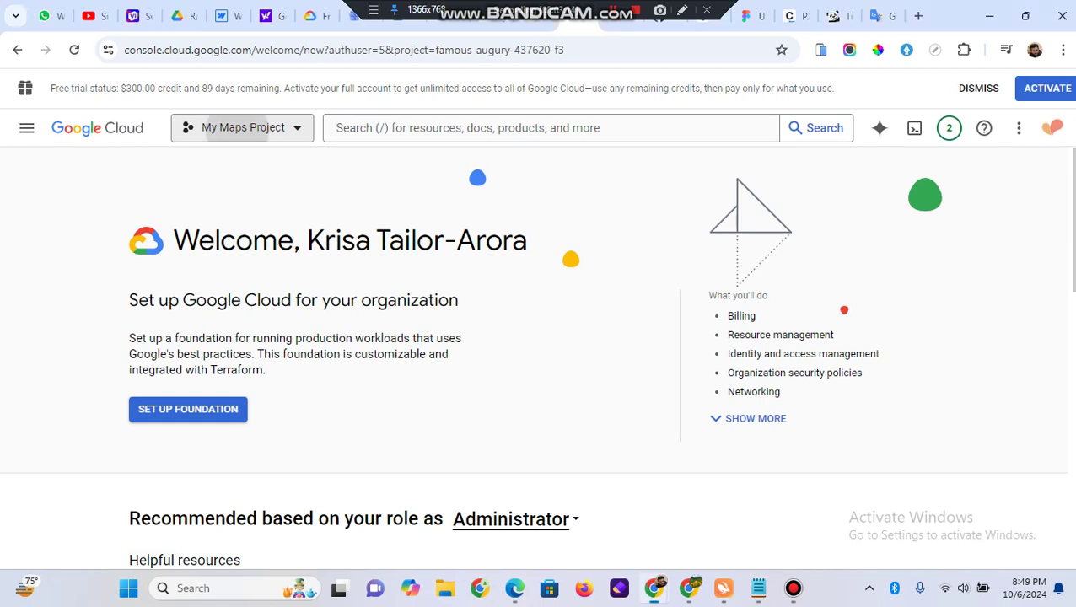
Step: Open the new project form from the resource selector, and choose the existing My Maps Project in the pyarful.com organization
{"action": "left_click", "coordinate": [242, 127]}
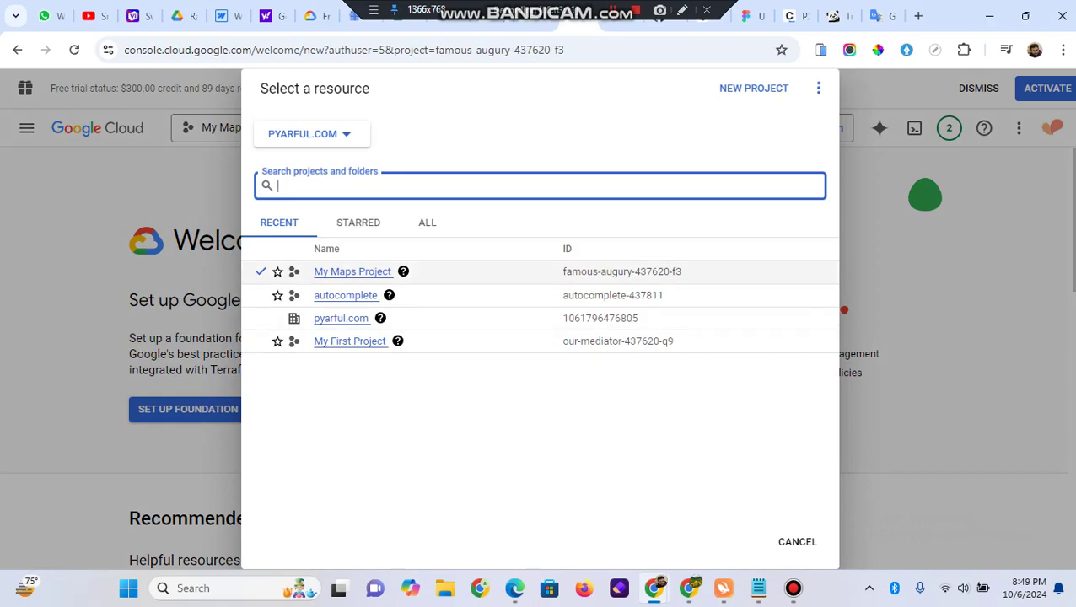
{"action": "left_click", "coordinate": [754, 88]}
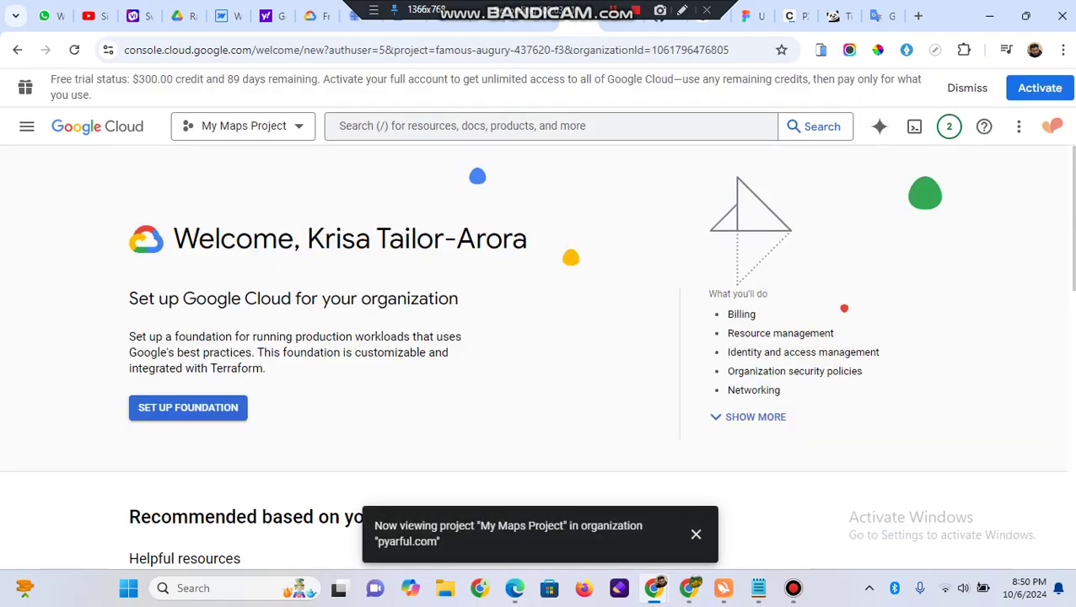
{"action": "left_click", "coordinate": [243, 126]}
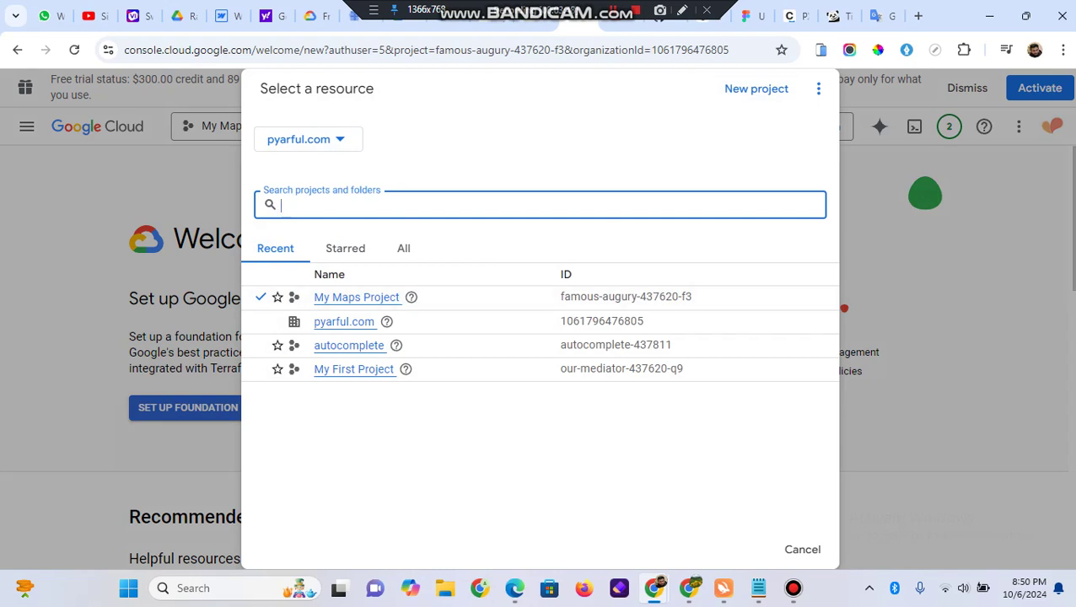
{"action": "left_click", "coordinate": [355, 297]}
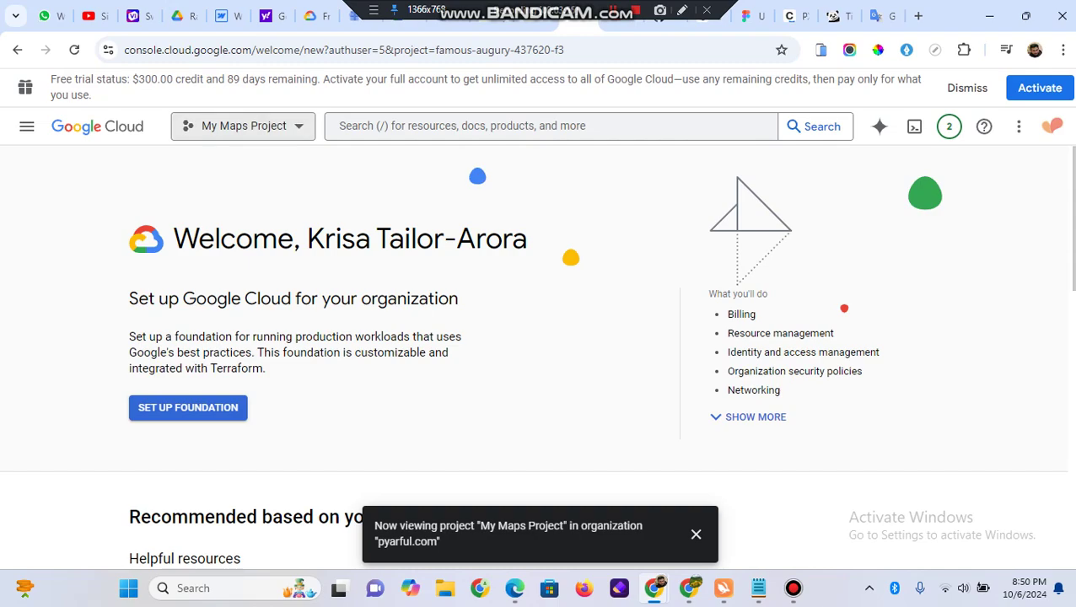
Step: Open Enabled APIs & services for My Maps Project and go on to the API Library for enabling APIs
{"action": "left_click", "coordinate": [26, 125]}
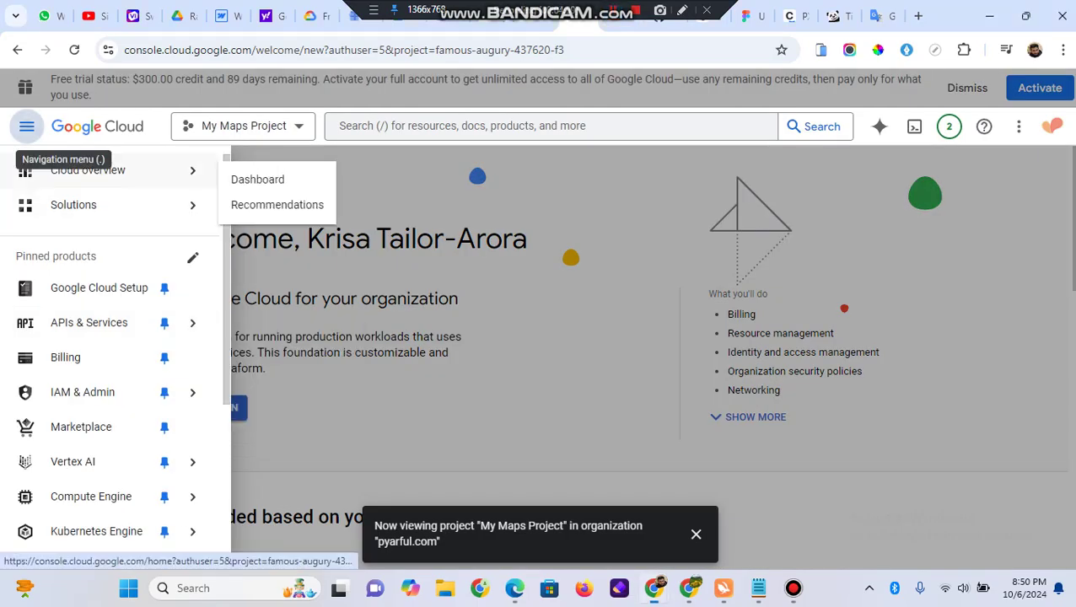
{"action": "left_click", "coordinate": [26, 125]}
{"action": "left_click", "coordinate": [26, 126]}
{"action": "mouse_move", "coordinate": [88, 322]}
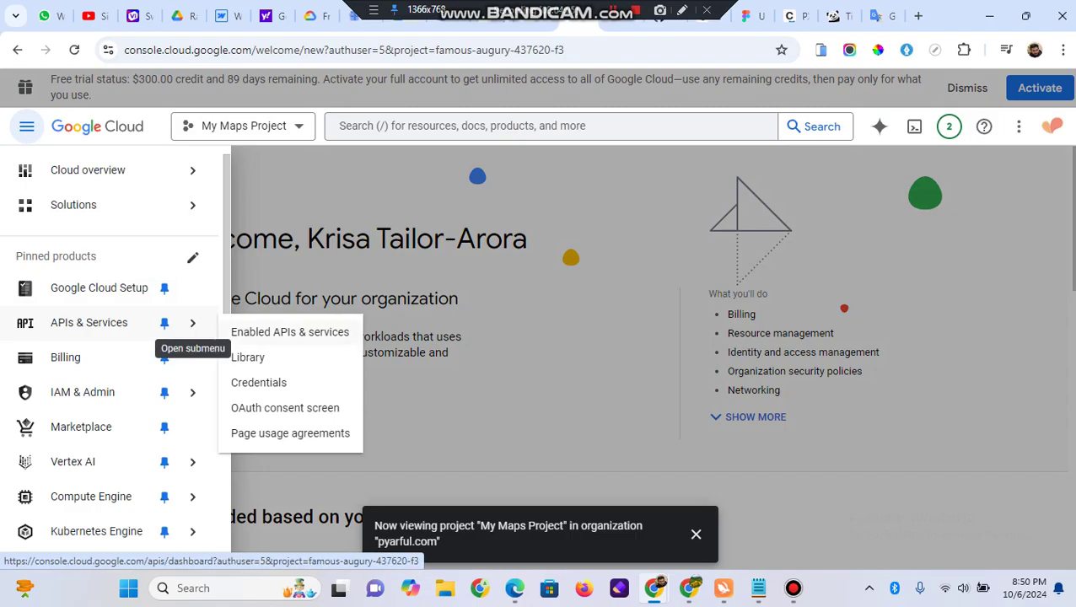
{"action": "left_click", "coordinate": [290, 332]}
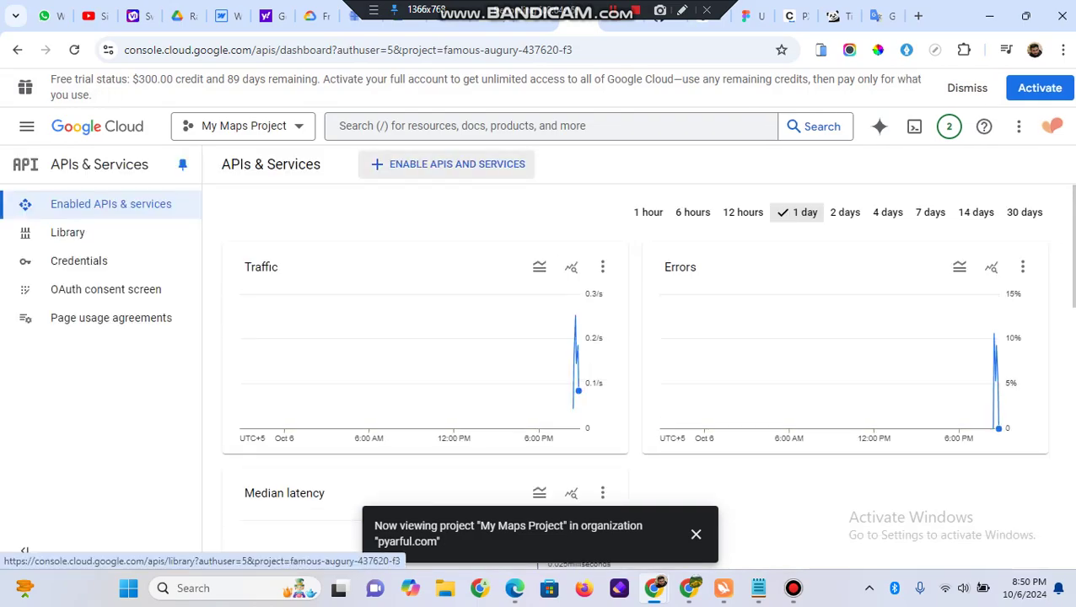
{"action": "left_click", "coordinate": [447, 164]}
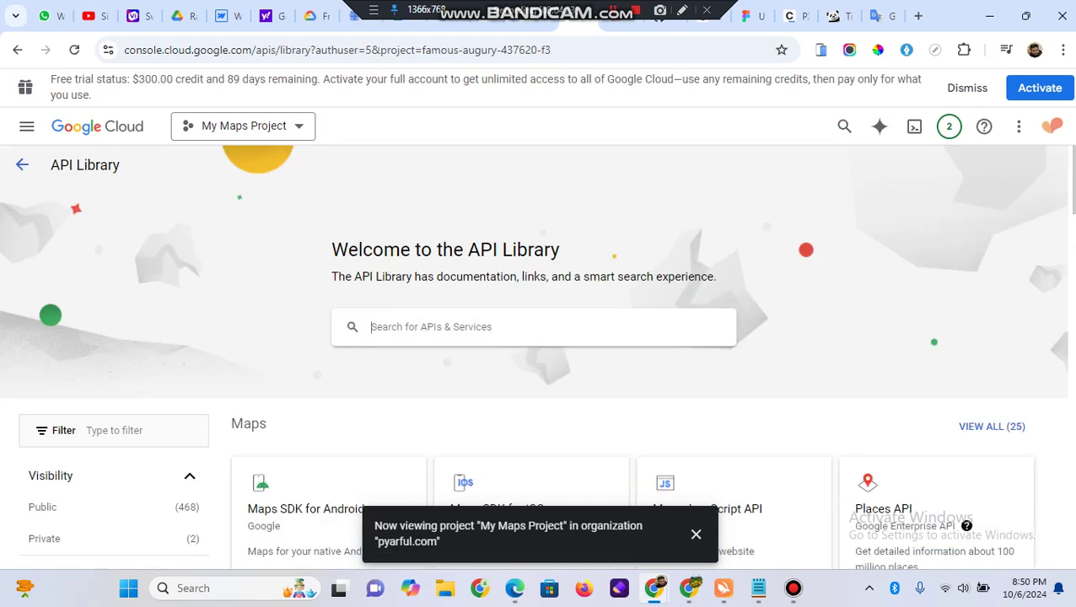
Step: Check the product details of the Places API and the Maps JavaScript API in the API Library, returning to the library after each
{"action": "scroll", "coordinate": [329, 387], "scroll_direction": "down", "scroll_amount": 2}
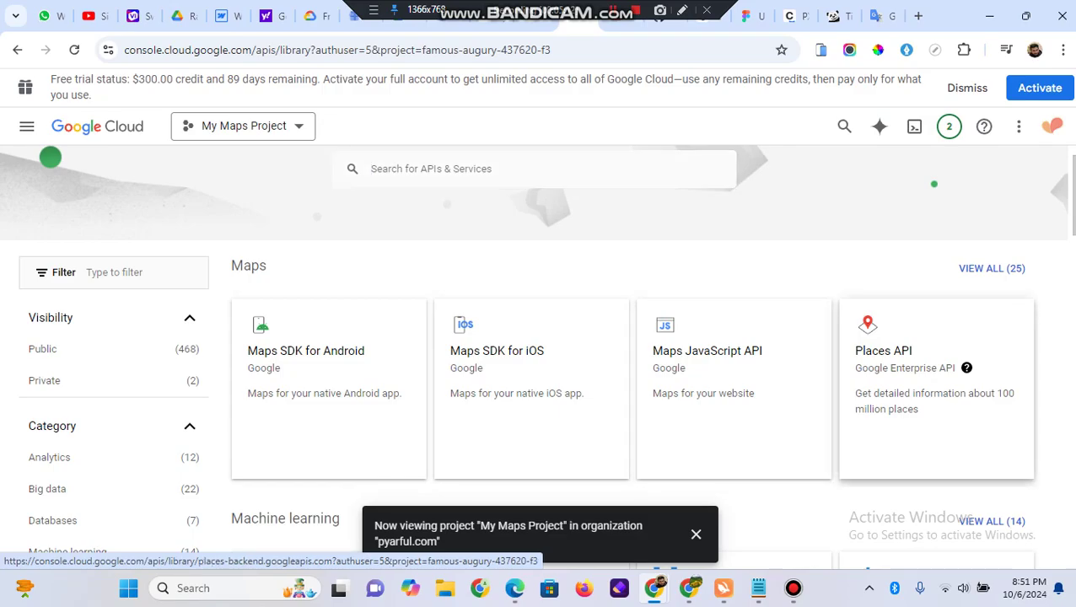
{"action": "left_click", "coordinate": [936, 388]}
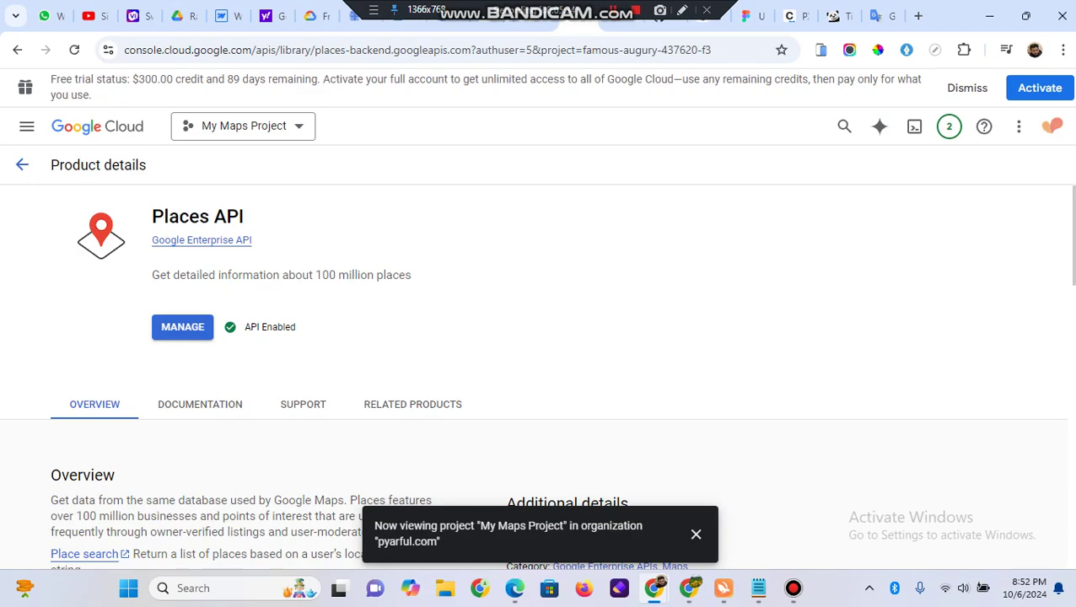
{"action": "left_click", "coordinate": [22, 165]}
{"action": "scroll", "coordinate": [910, 354], "scroll_direction": "down", "scroll_amount": 2}
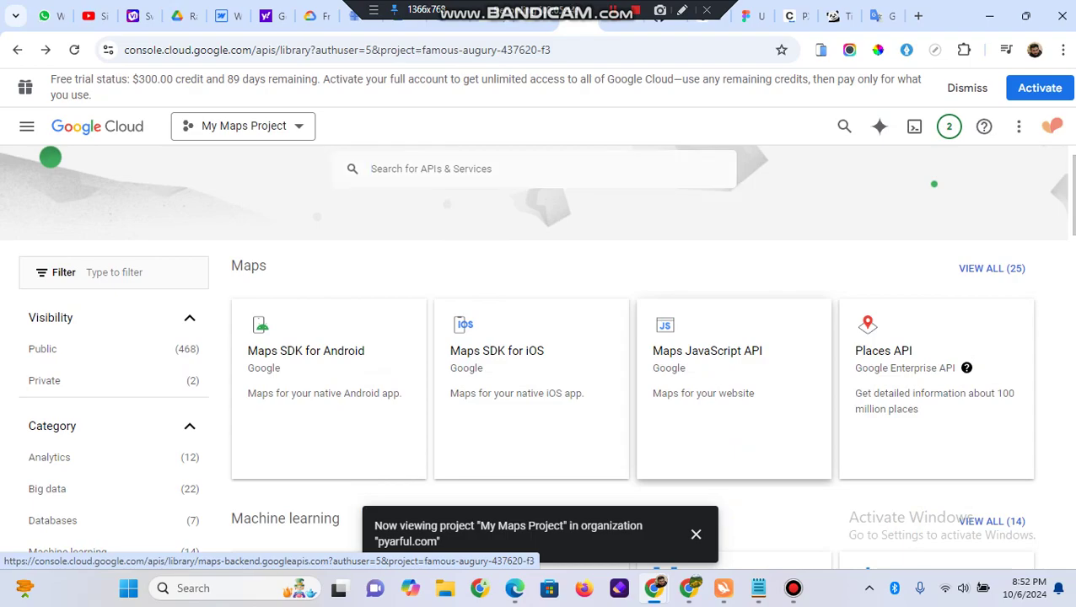
{"action": "left_click", "coordinate": [708, 371]}
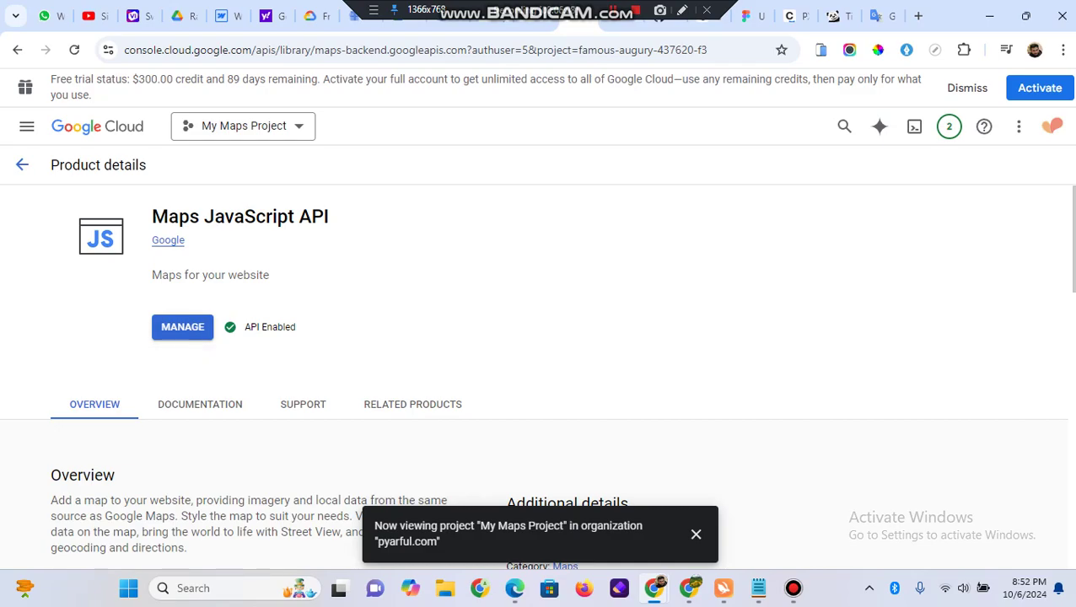
{"action": "left_click", "coordinate": [22, 164]}
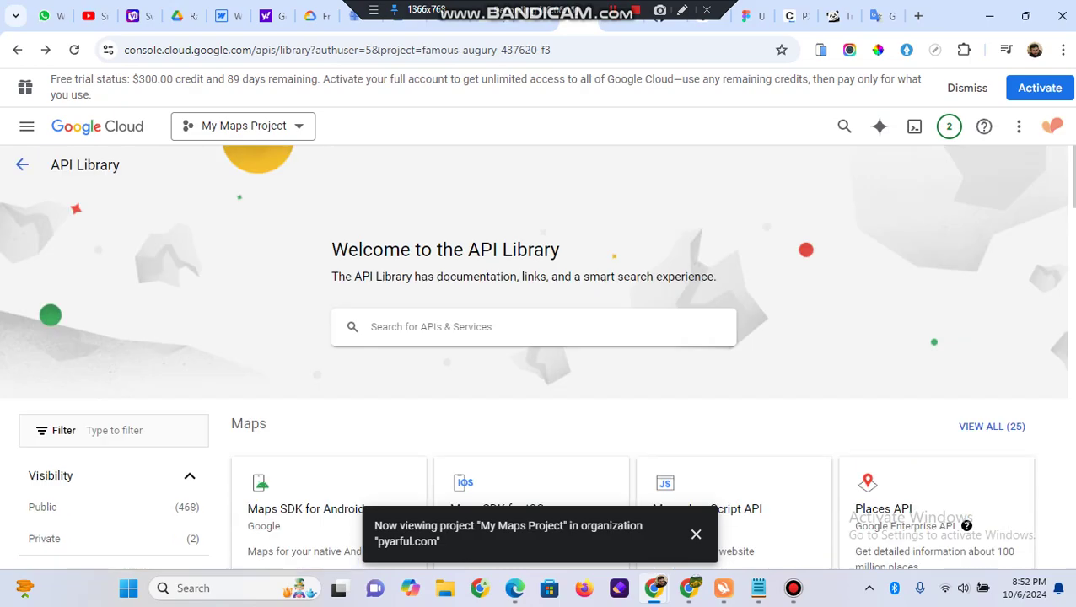
Step: Open the Credentials page of APIs & Services for My Maps Project
{"action": "left_click", "coordinate": [26, 126]}
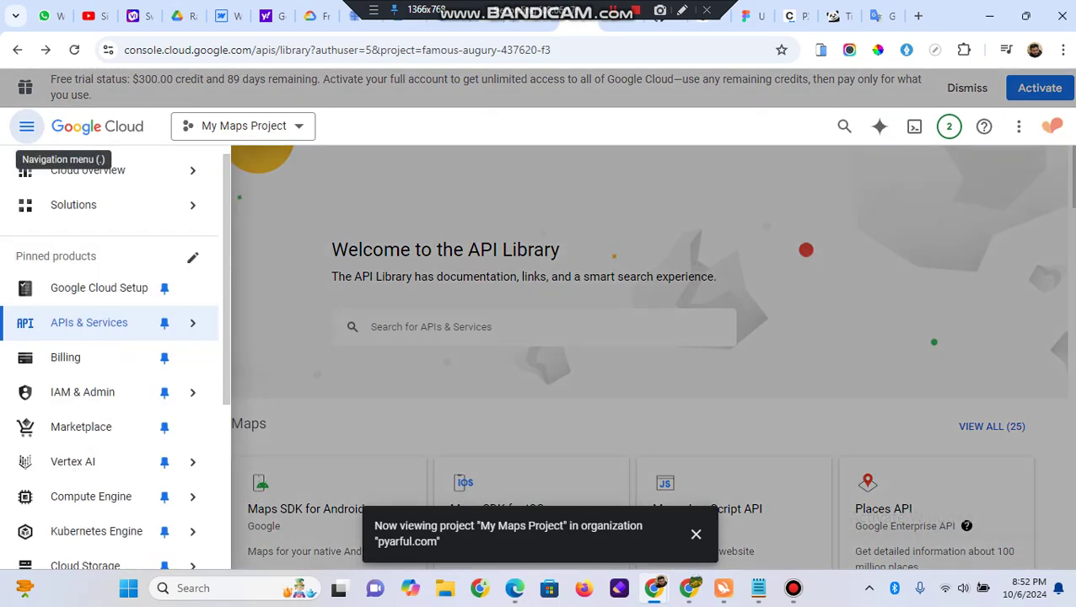
{"action": "mouse_move", "coordinate": [93, 323]}
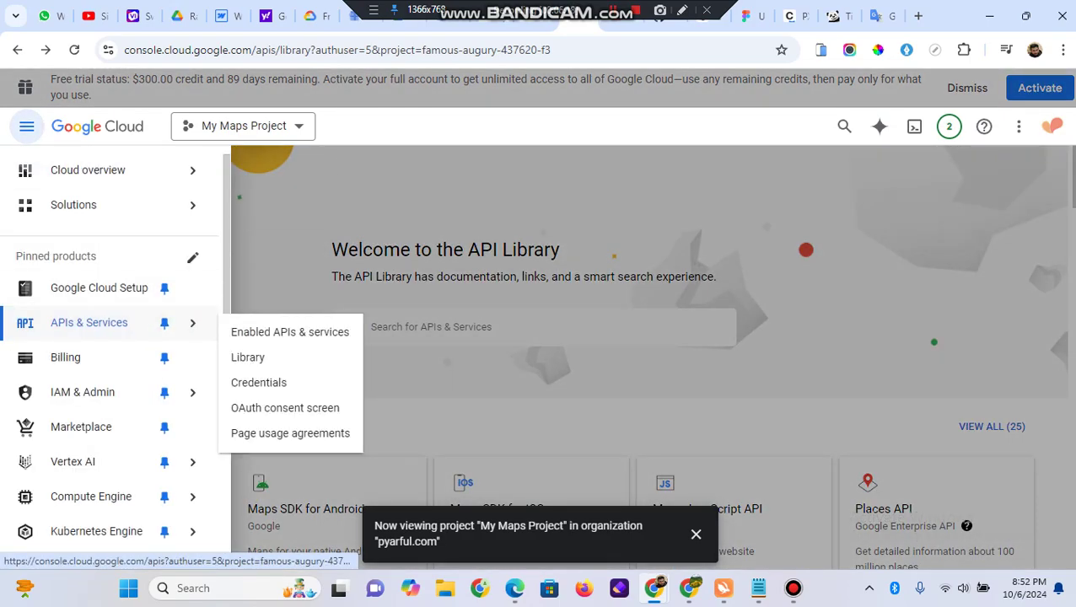
{"action": "left_click", "coordinate": [259, 381]}
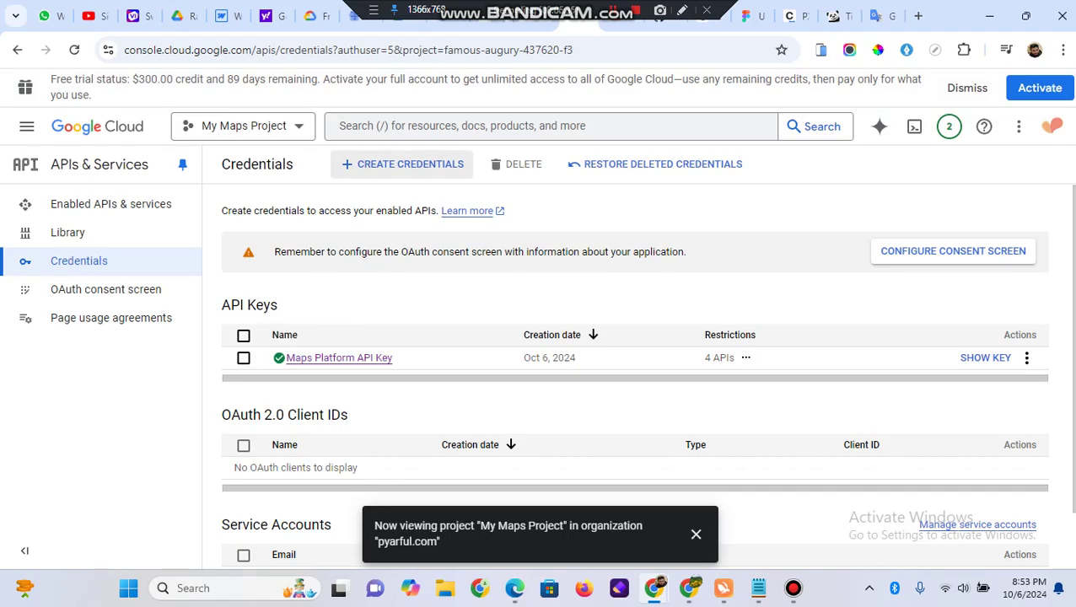
Step: Create a new API key for My Maps Project and dismiss the key dialog
{"action": "left_click", "coordinate": [402, 163]}
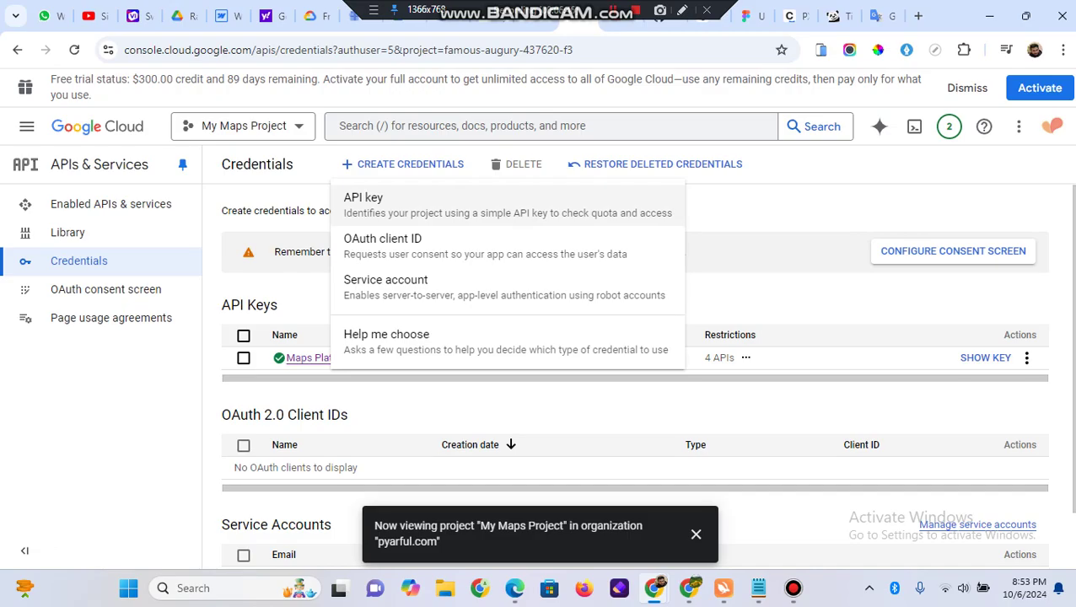
{"action": "left_click", "coordinate": [396, 204]}
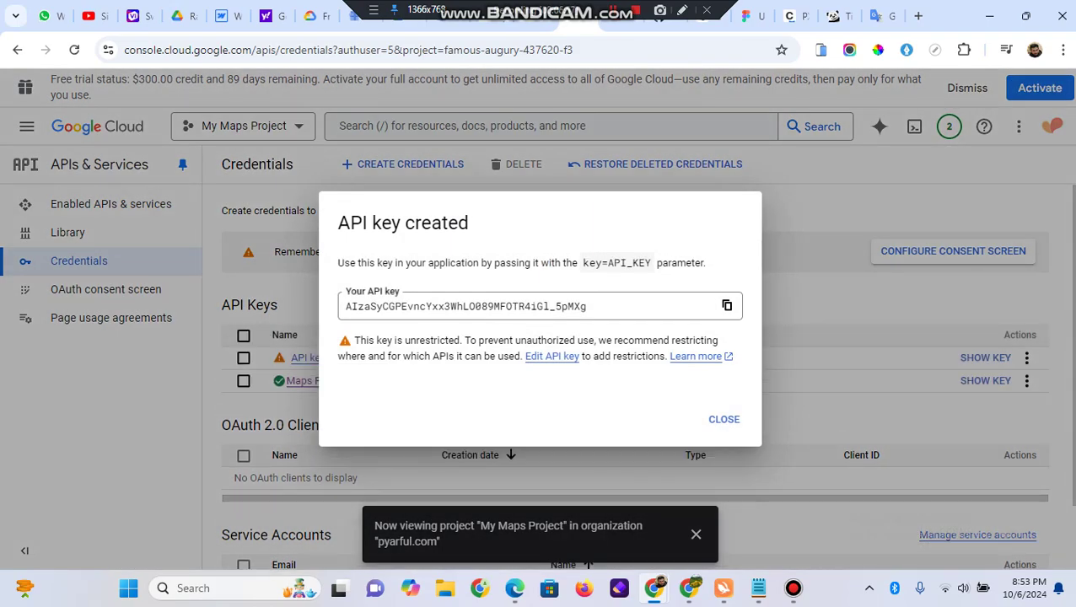
{"action": "left_click", "coordinate": [723, 419]}
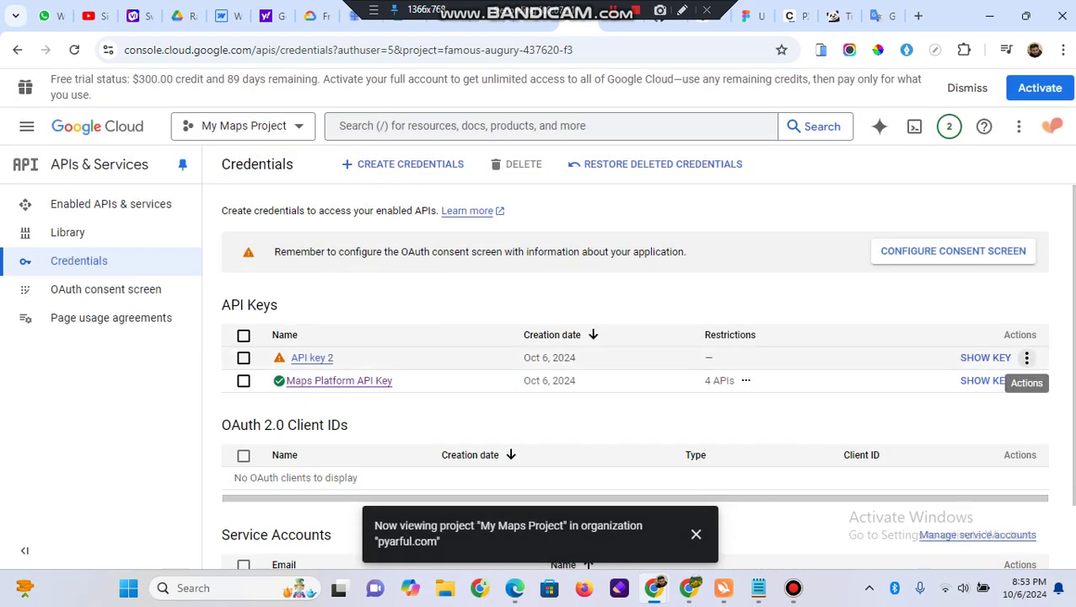
Step: Show the key string of API key 2 and close its dialog
{"action": "left_click", "coordinate": [1027, 358]}
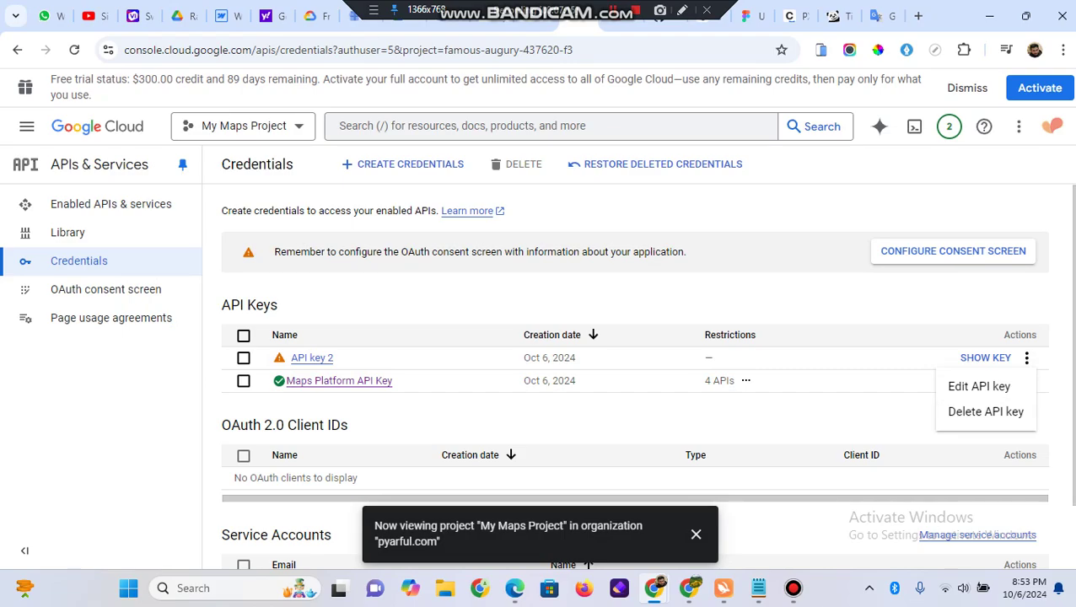
{"action": "left_click", "coordinate": [984, 357]}
{"action": "left_click", "coordinate": [984, 358]}
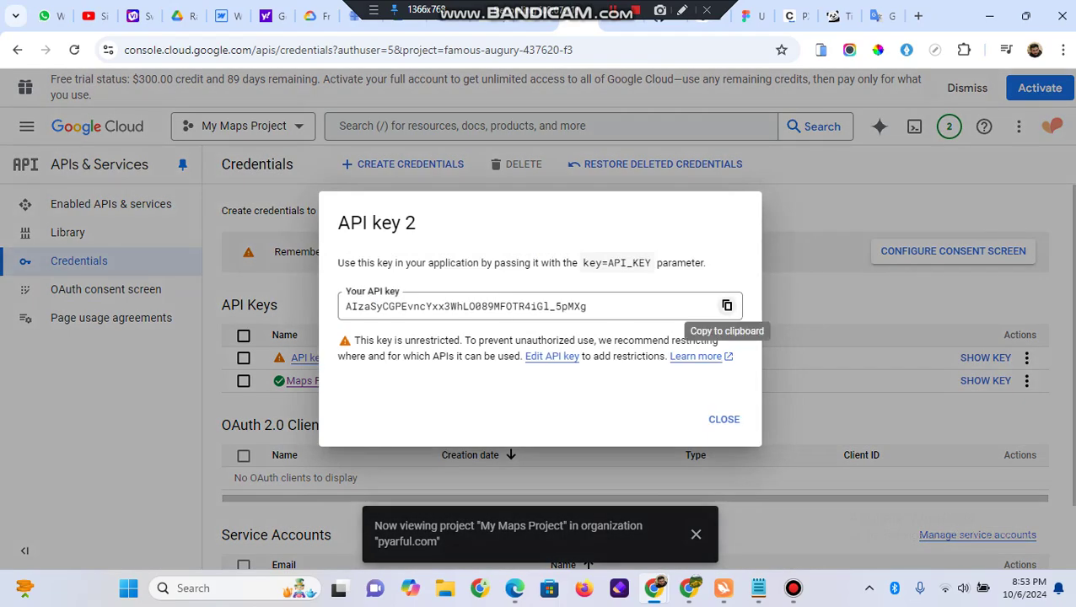
{"action": "left_click", "coordinate": [724, 420]}
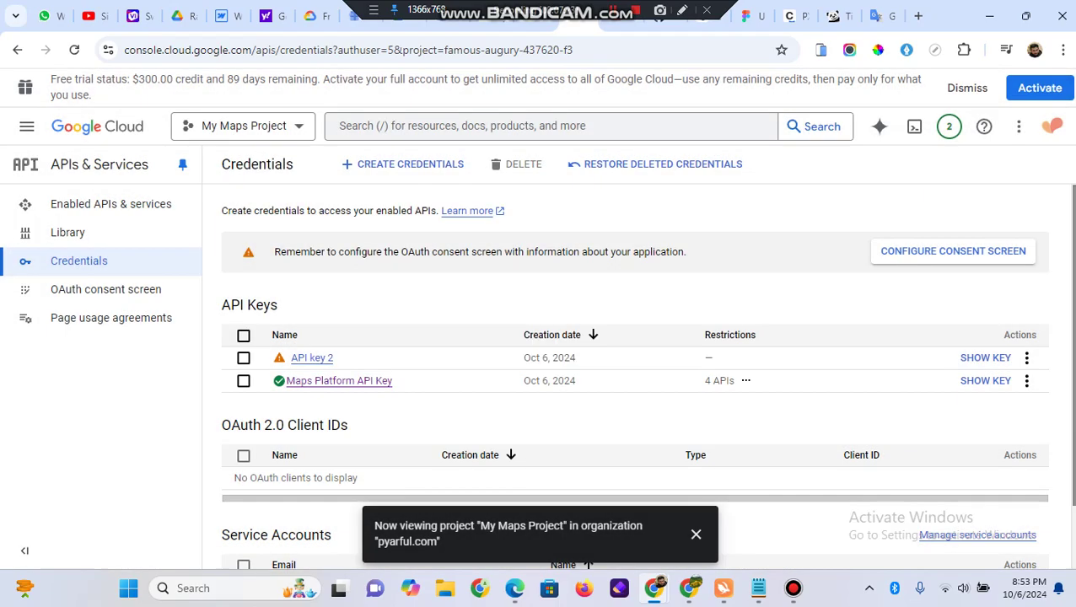
Step: Delete API key 2 from the project's credentials
{"action": "left_click", "coordinate": [1026, 358]}
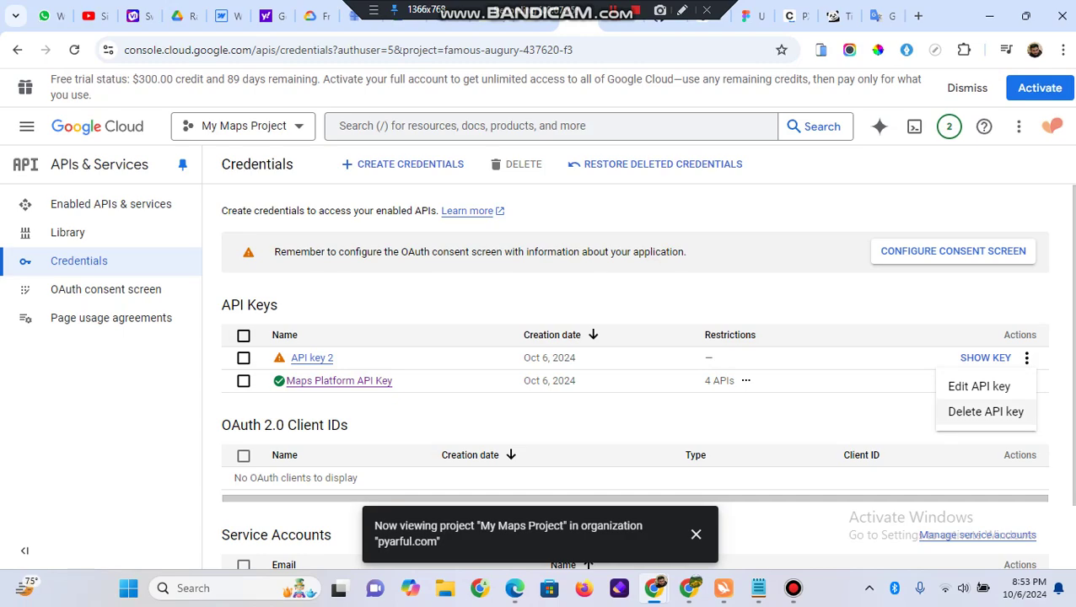
{"action": "key", "text": "Escape"}
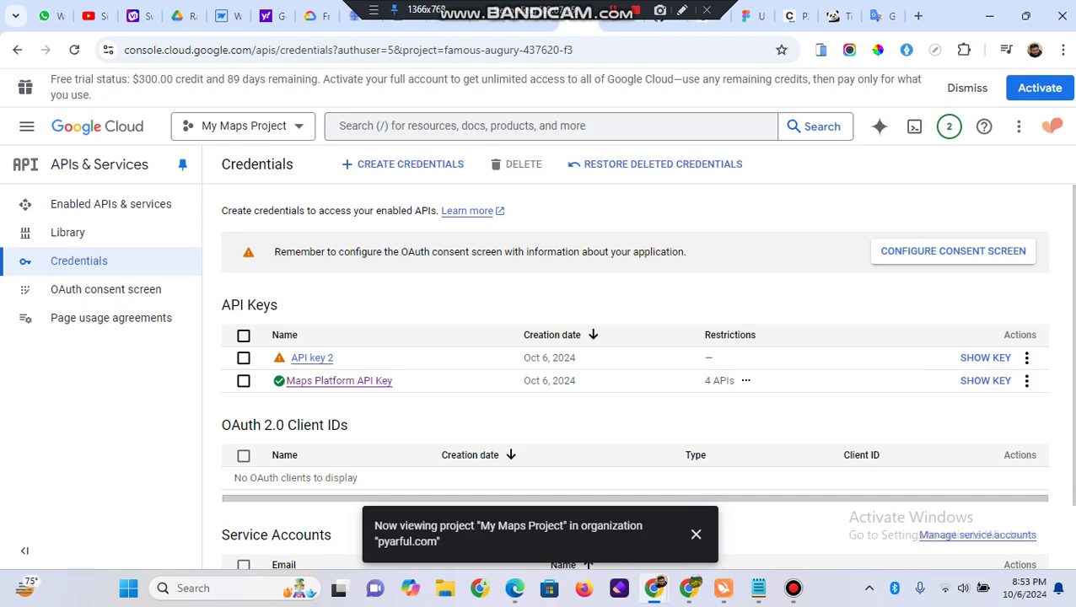
{"action": "mouse_move", "coordinate": [279, 357]}
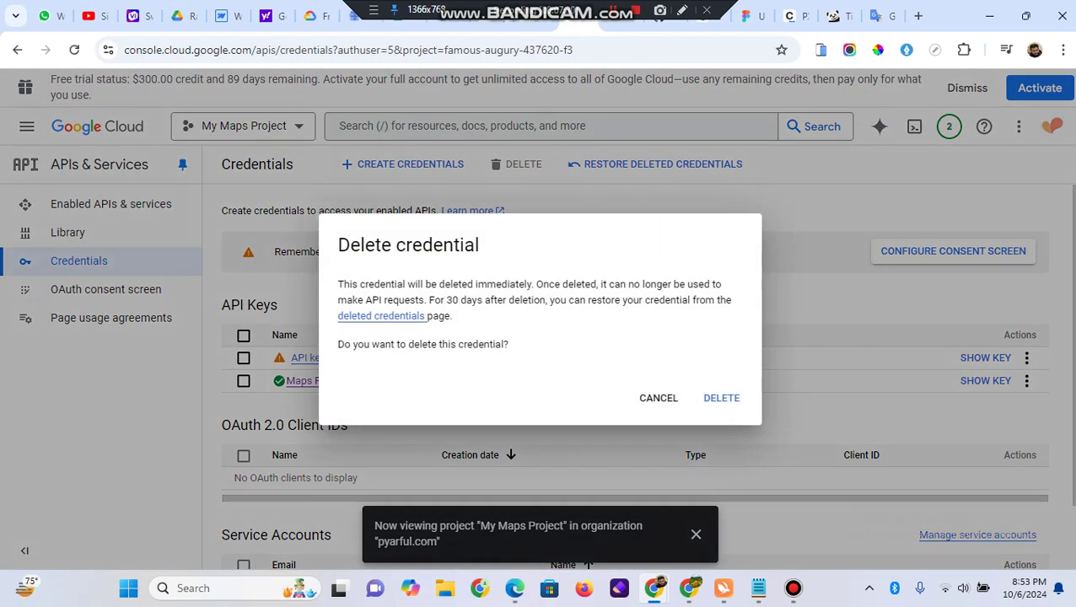
{"action": "left_click", "coordinate": [721, 397]}
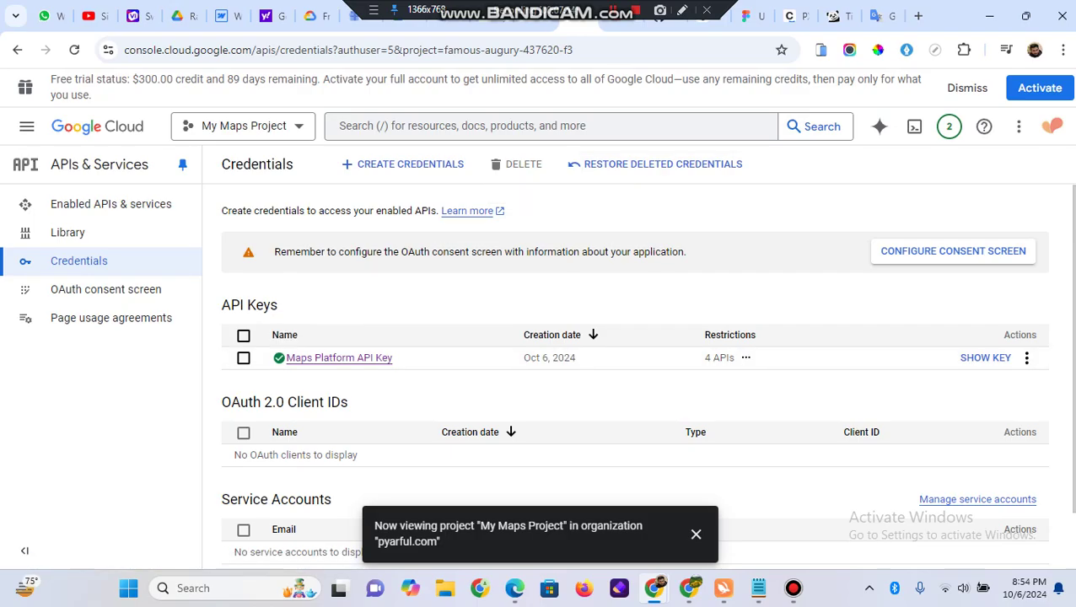
Step: Switch to the Webflow Designer and check the element IDs of the checkout form's street address, city, state and zip inputs
{"action": "key", "text": "ctrl+5"}
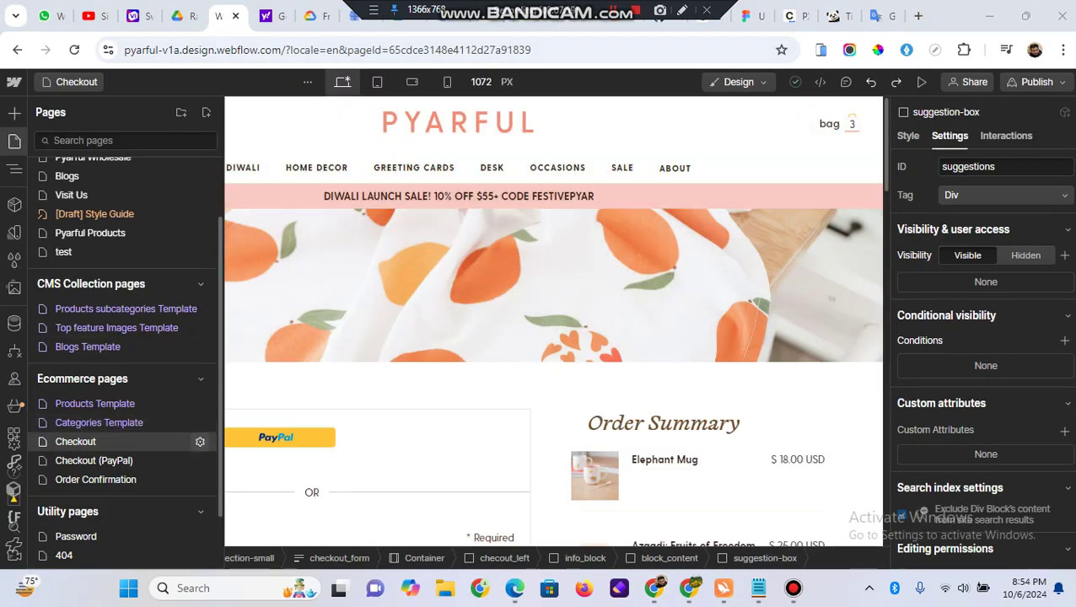
{"action": "left_click", "coordinate": [200, 441]}
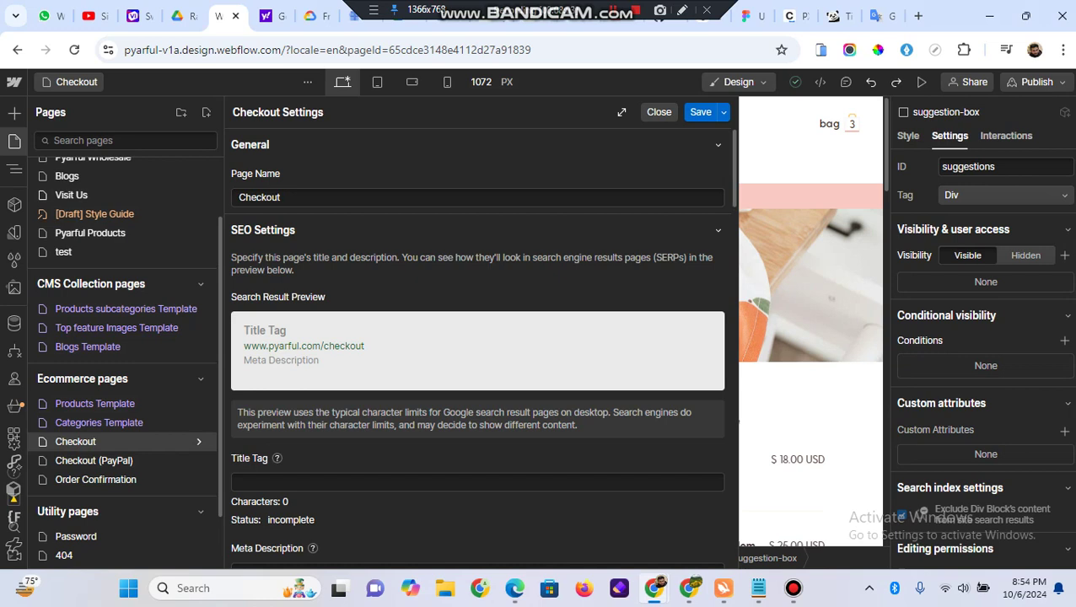
{"action": "key", "text": "Escape"}
{"action": "scroll", "coordinate": [447, 338], "scroll_direction": "down", "scroll_amount": 6}
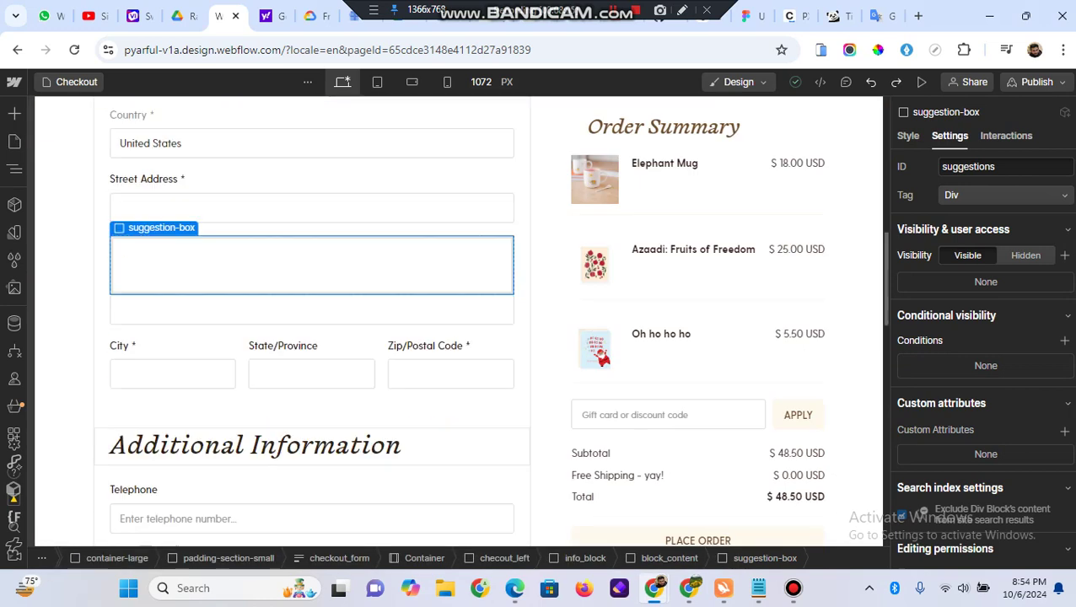
{"action": "scroll", "coordinate": [312, 337], "scroll_direction": "up", "scroll_amount": 1}
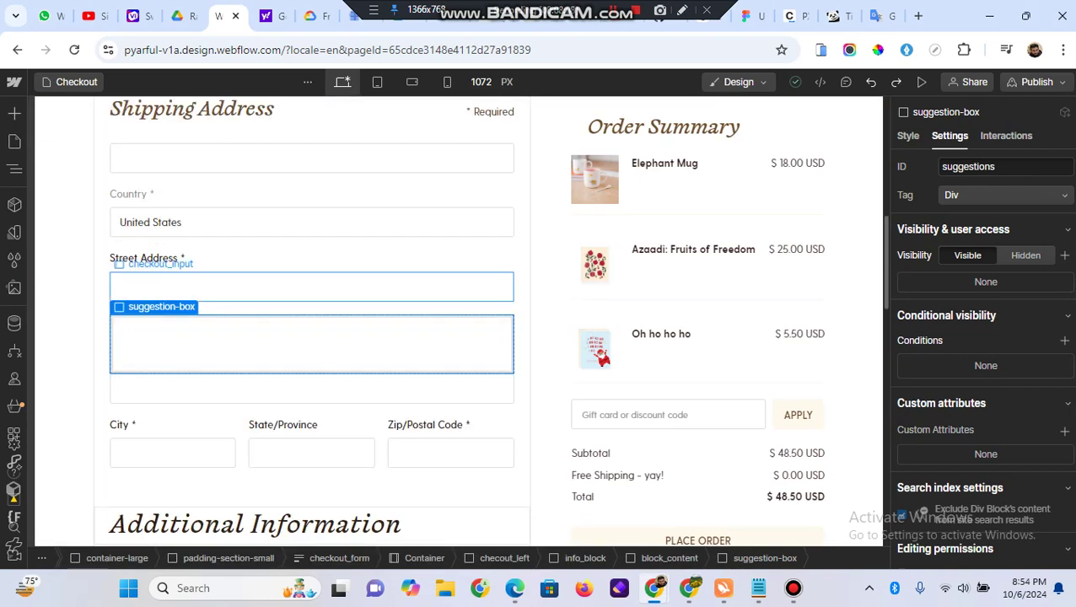
{"action": "left_click", "coordinate": [312, 287]}
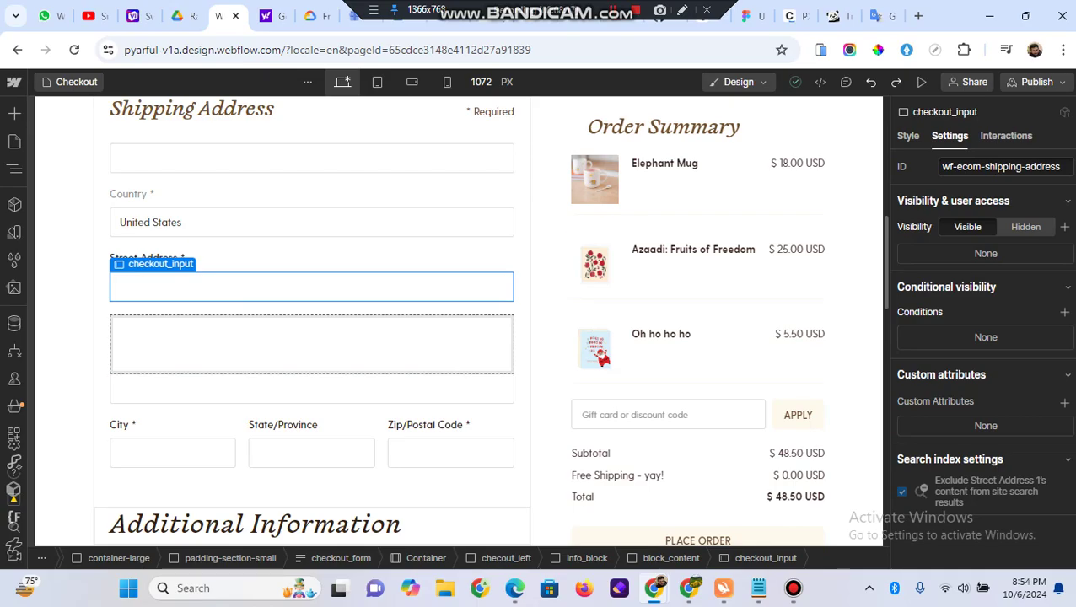
{"action": "left_click", "coordinate": [1022, 166]}
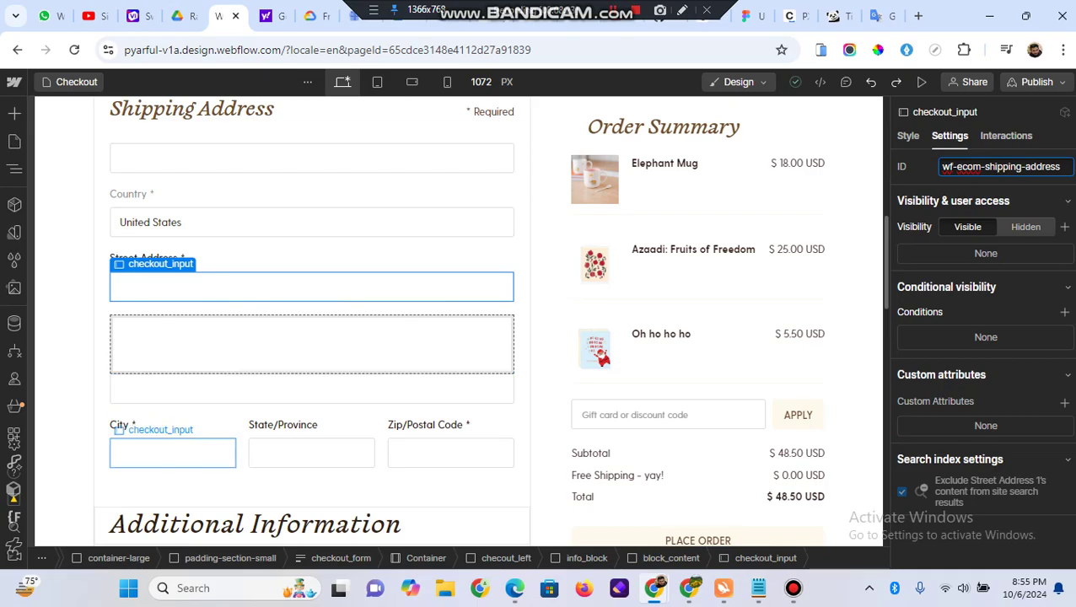
{"action": "left_click", "coordinate": [172, 452]}
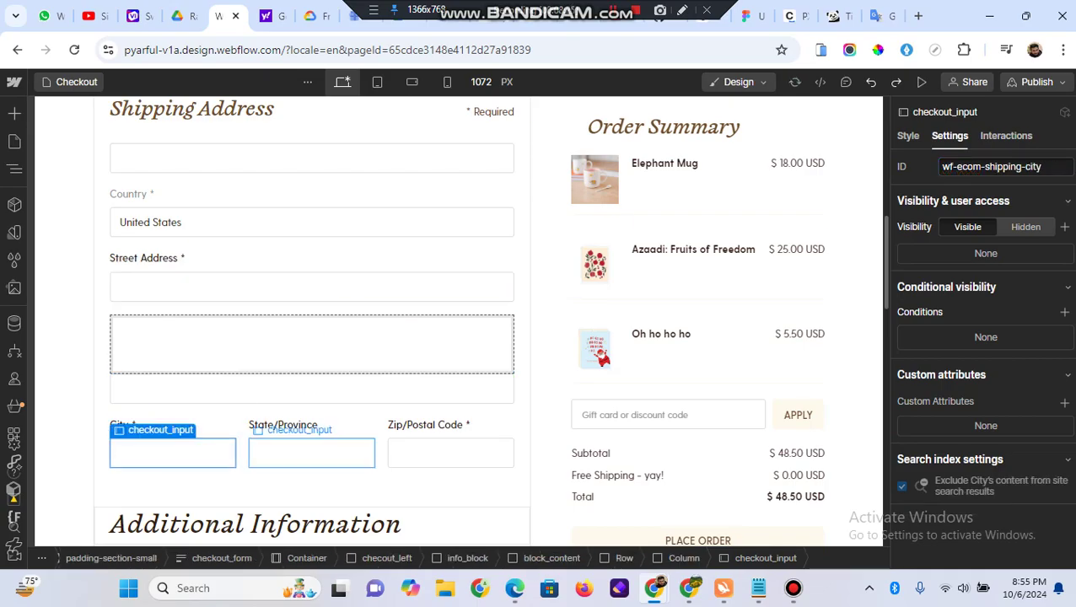
{"action": "left_click", "coordinate": [311, 453]}
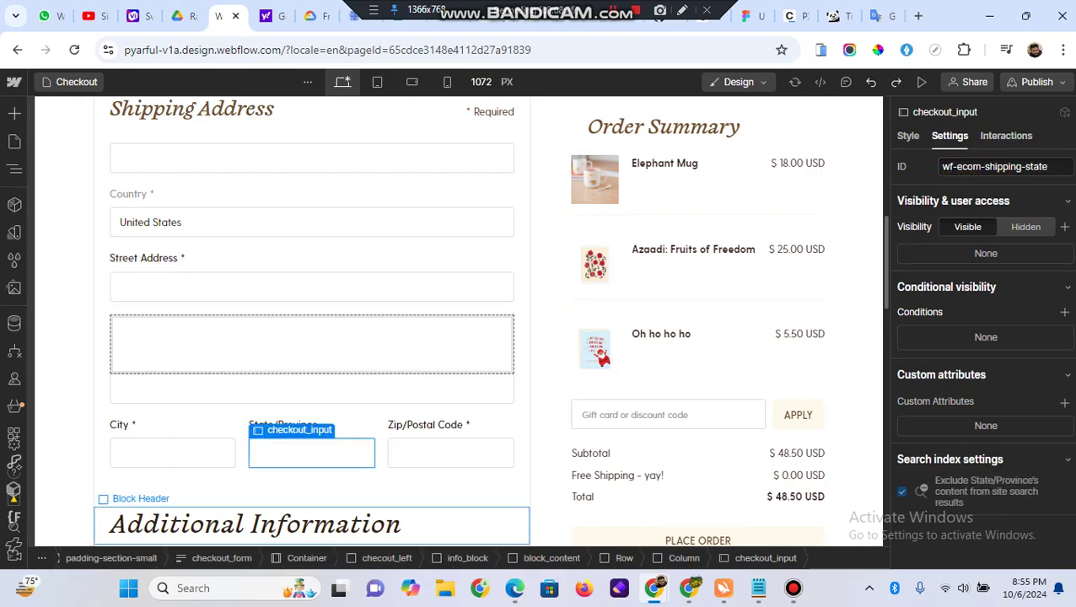
{"action": "left_click", "coordinate": [450, 453]}
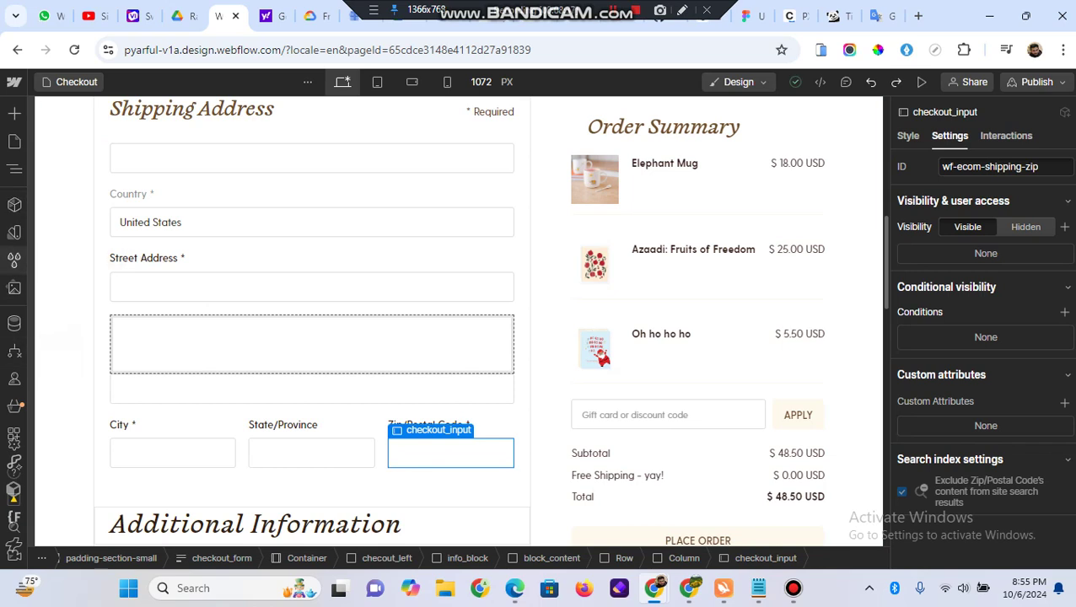
Step: Open the Checkout page settings and review the autocomplete code before the </body> tag, down to the fillInAddress function
{"action": "left_click", "coordinate": [14, 141]}
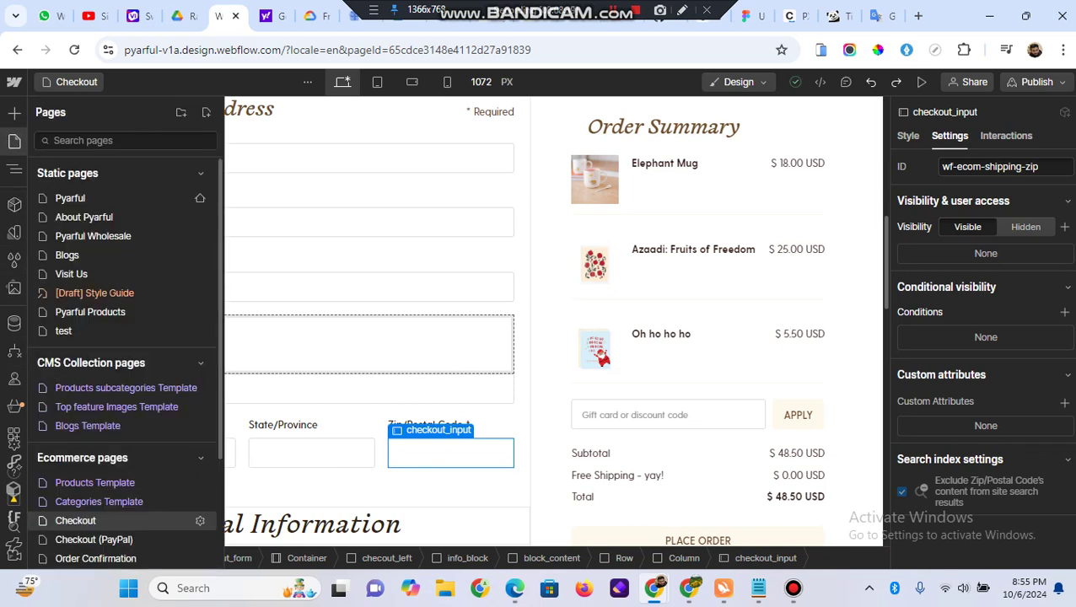
{"action": "left_click", "coordinate": [200, 520]}
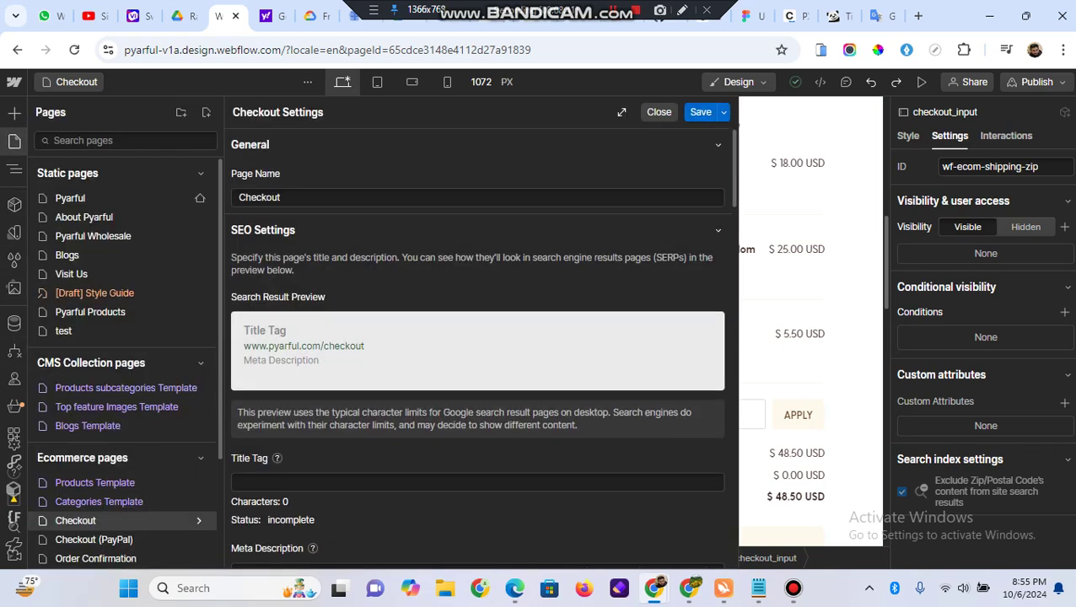
{"action": "scroll", "coordinate": [478, 338], "scroll_direction": "down", "scroll_amount": 5}
{"action": "scroll", "coordinate": [478, 337], "scroll_direction": "down", "scroll_amount": 15}
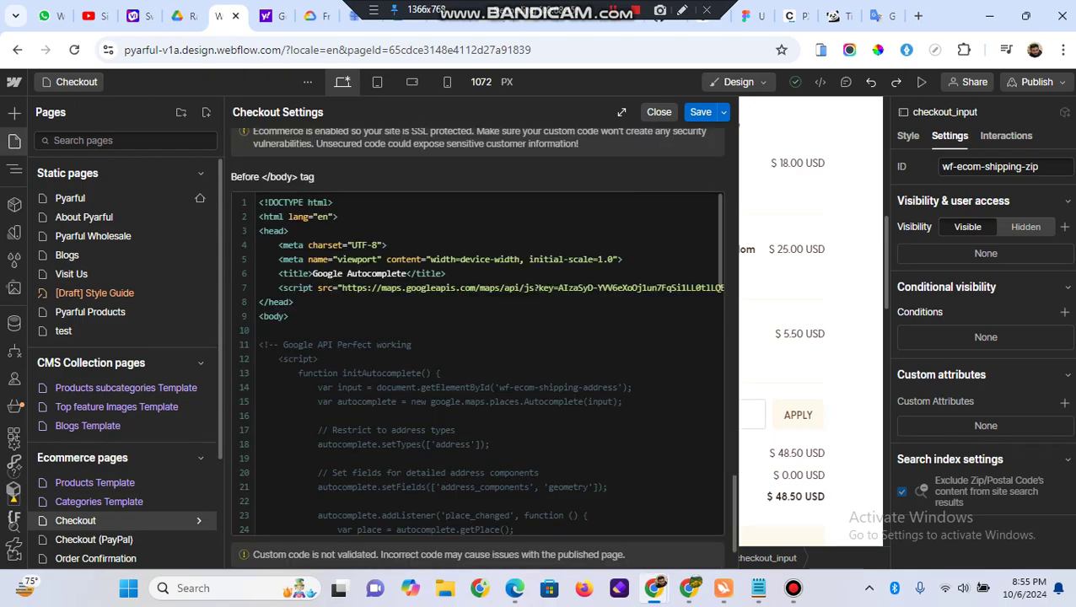
{"action": "scroll", "coordinate": [477, 363], "scroll_direction": "down", "scroll_amount": 1}
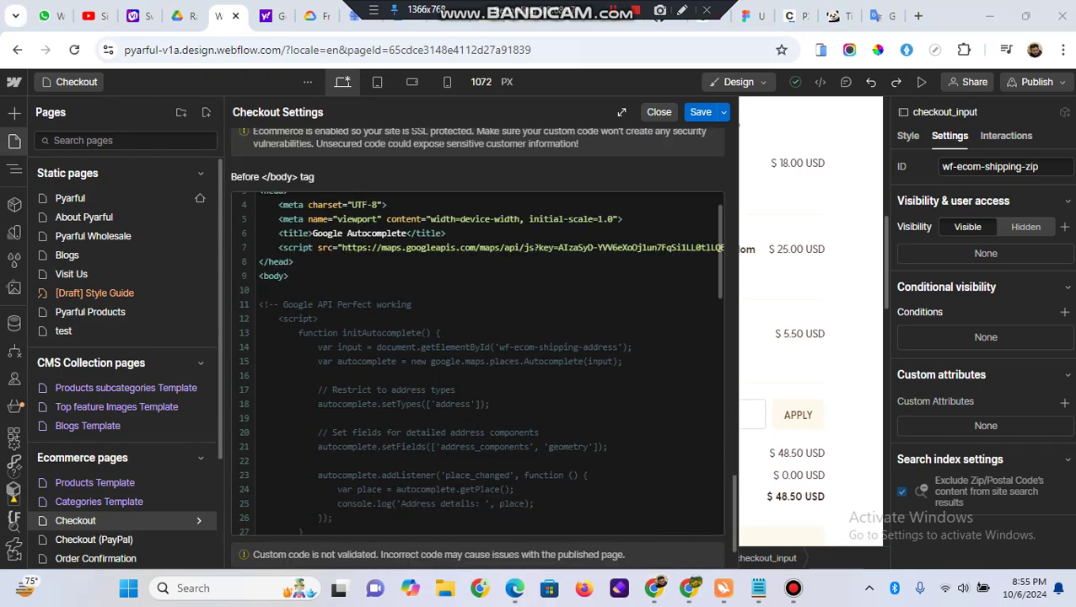
{"action": "scroll", "coordinate": [478, 362], "scroll_direction": "down", "scroll_amount": 10}
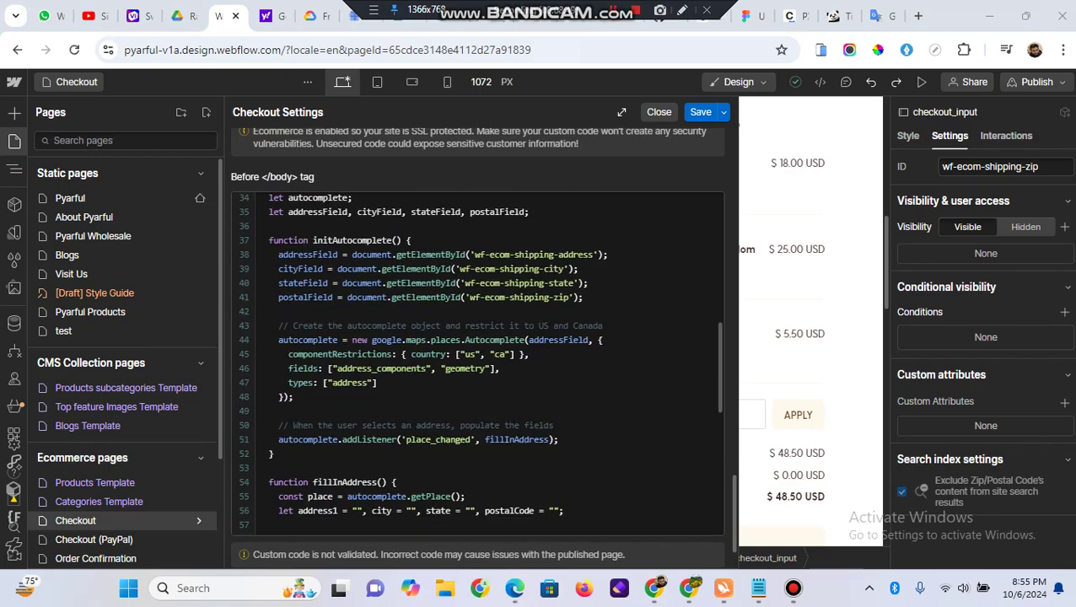
{"action": "scroll", "coordinate": [477, 363], "scroll_direction": "down", "scroll_amount": 2}
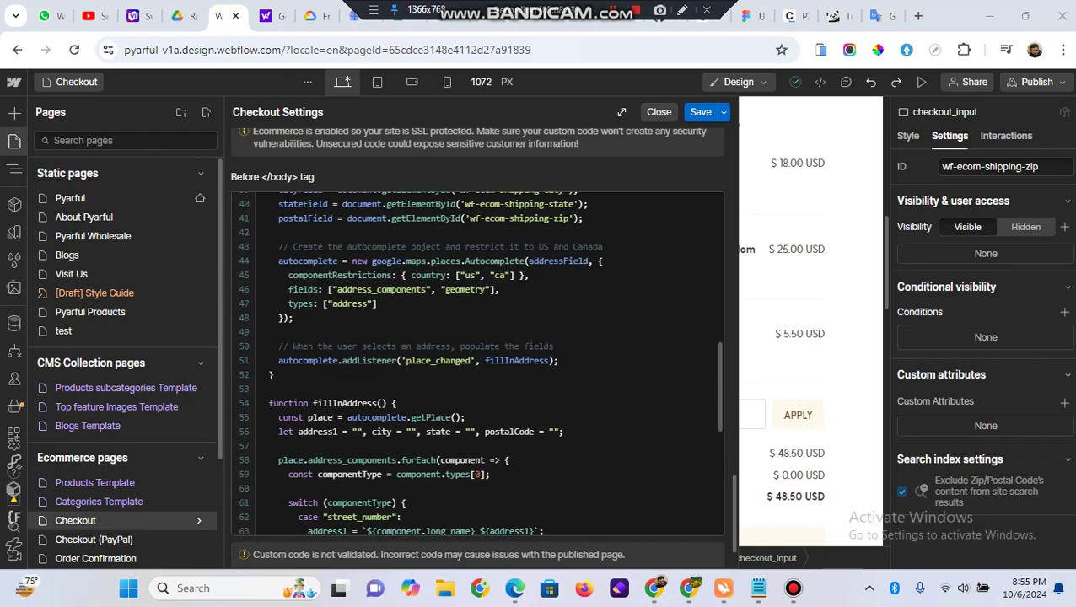
{"action": "scroll", "coordinate": [477, 363], "scroll_direction": "down", "scroll_amount": 7}
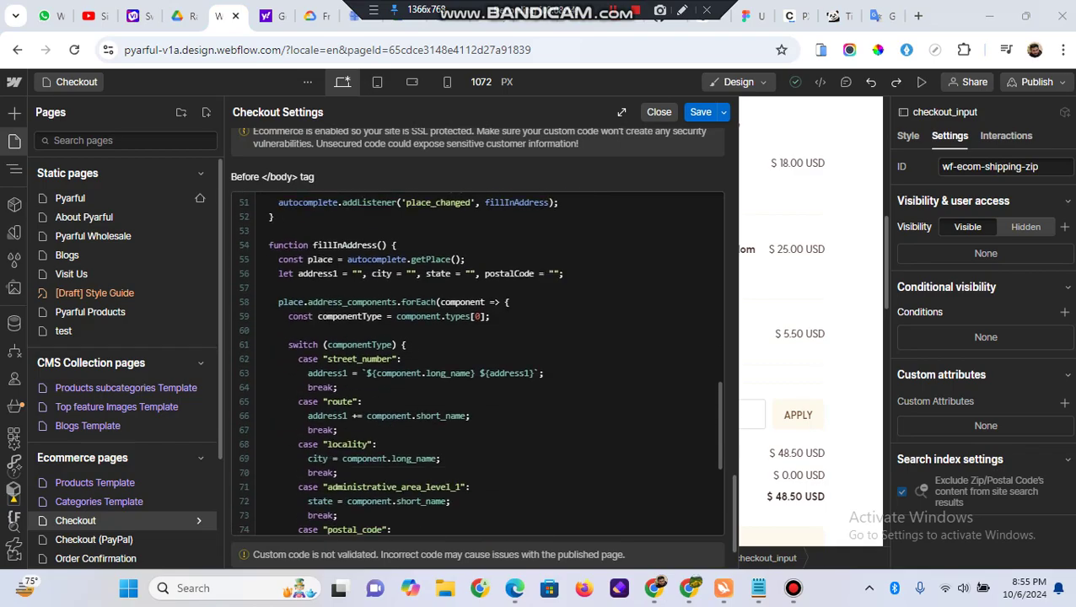
Step: Review the custom code again from initAutocomplete's field IDs and country restriction to the end of the script, and close the Checkout settings
{"action": "scroll", "coordinate": [477, 362], "scroll_direction": "up", "scroll_amount": 16}
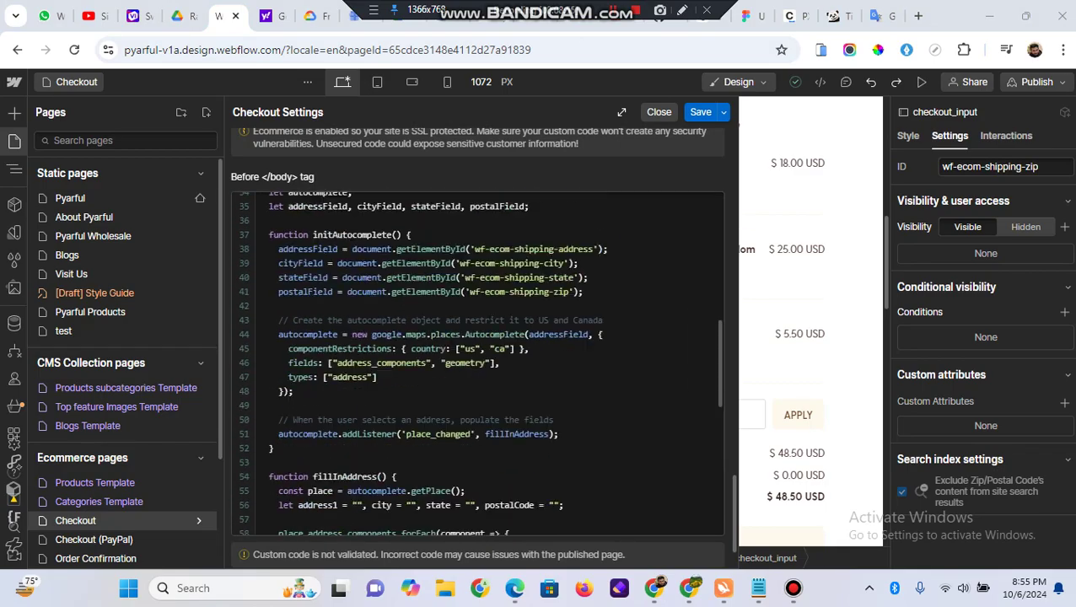
{"action": "scroll", "coordinate": [477, 363], "scroll_direction": "up", "scroll_amount": 2}
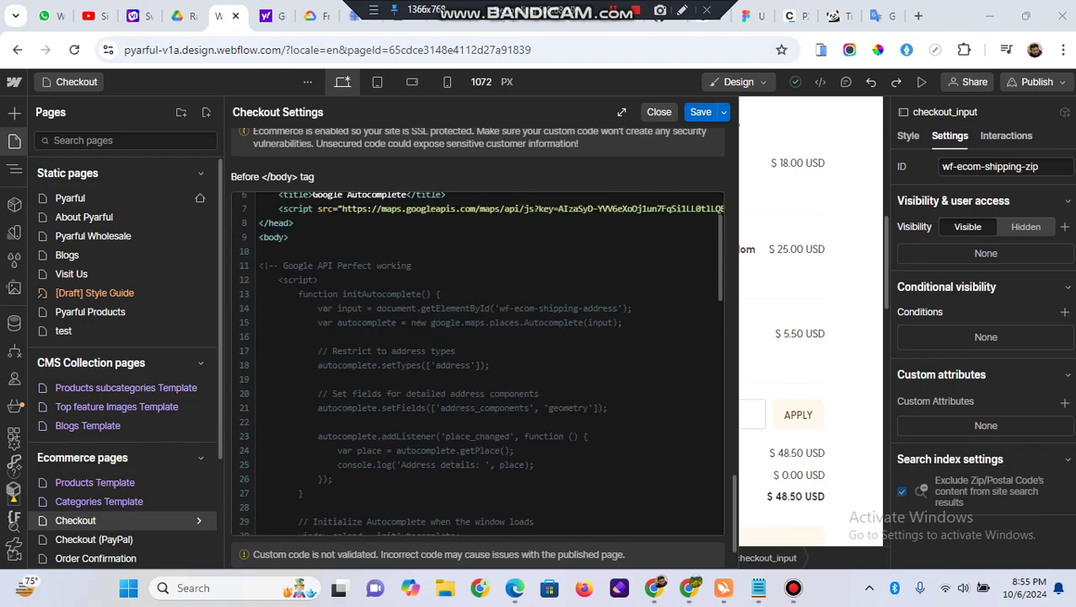
{"action": "scroll", "coordinate": [477, 362], "scroll_direction": "down", "scroll_amount": 7}
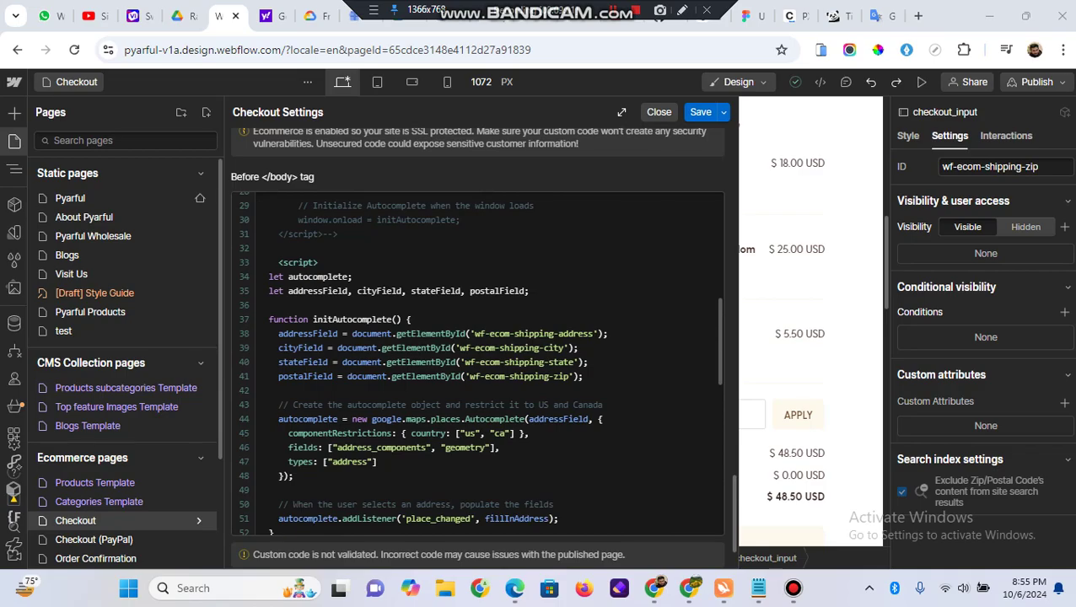
{"action": "scroll", "coordinate": [477, 362], "scroll_direction": "up", "scroll_amount": 5}
{"action": "scroll", "coordinate": [478, 363], "scroll_direction": "down", "scroll_amount": 7}
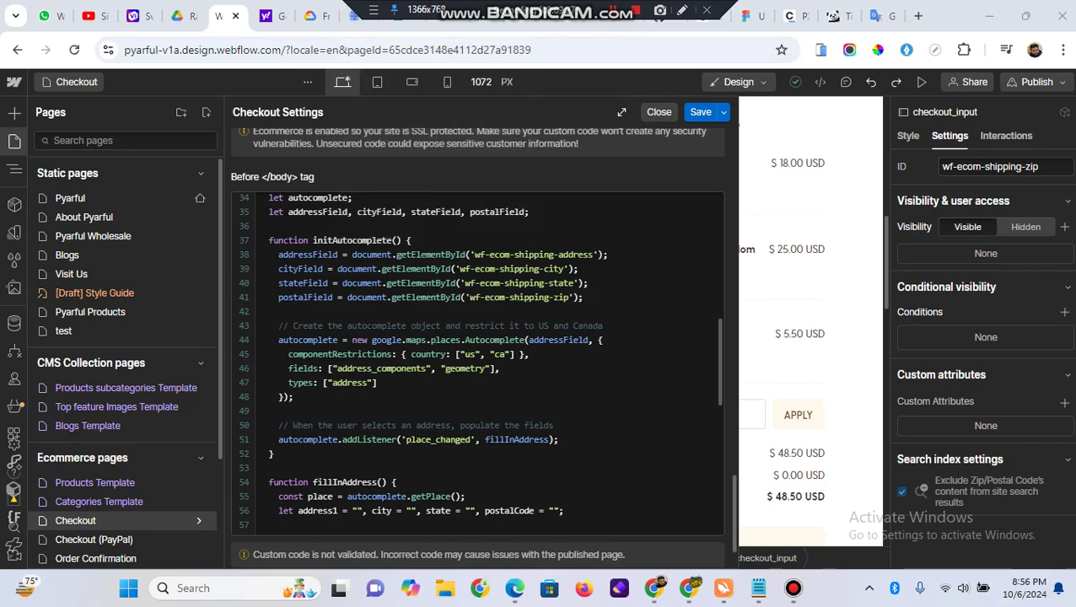
{"action": "scroll", "coordinate": [477, 363], "scroll_direction": "down", "scroll_amount": 1}
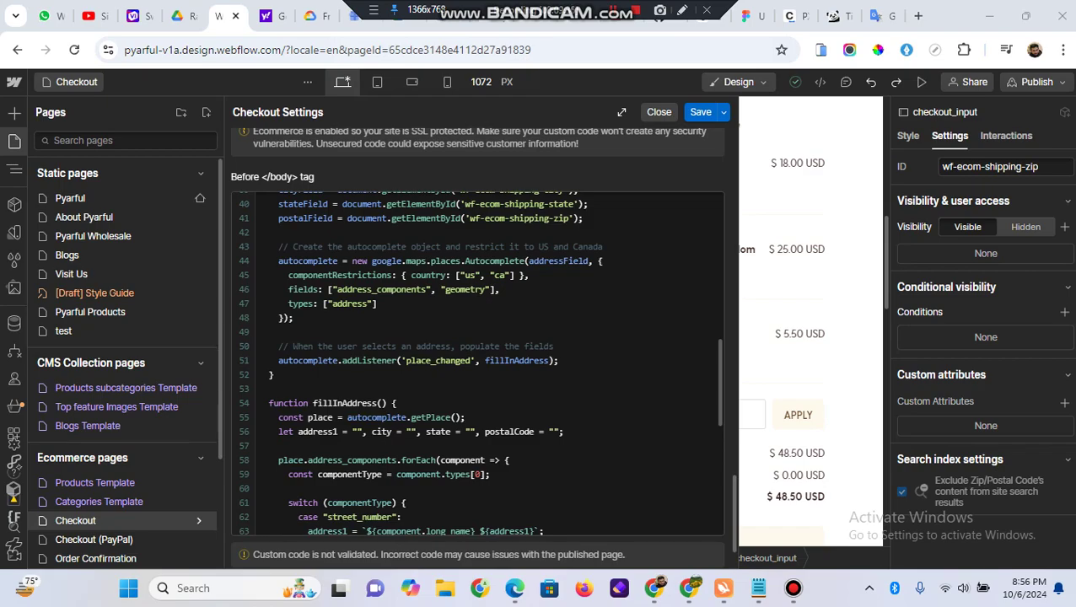
{"action": "scroll", "coordinate": [477, 362], "scroll_direction": "down", "scroll_amount": 5}
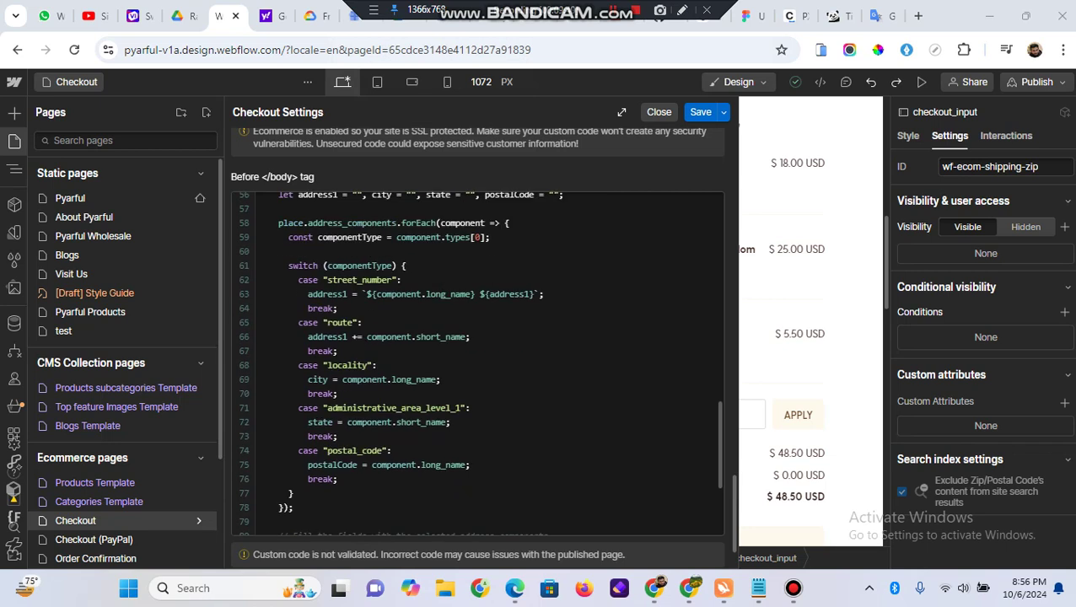
{"action": "scroll", "coordinate": [477, 362], "scroll_direction": "down", "scroll_amount": 4}
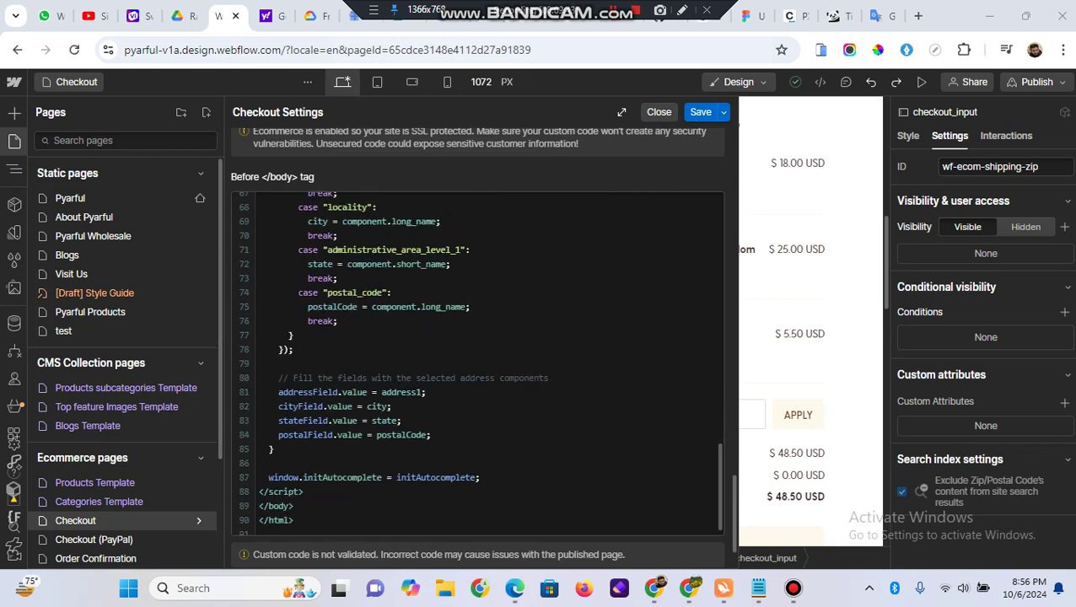
{"action": "scroll", "coordinate": [478, 362], "scroll_direction": "down", "scroll_amount": 1}
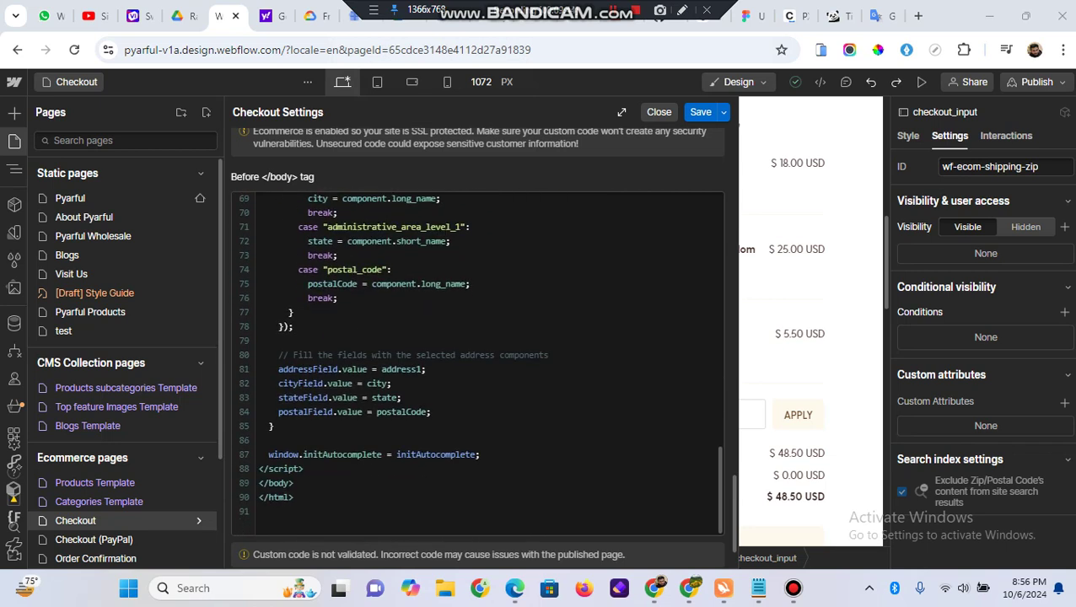
{"action": "scroll", "coordinate": [477, 362], "scroll_direction": "up", "scroll_amount": 15}
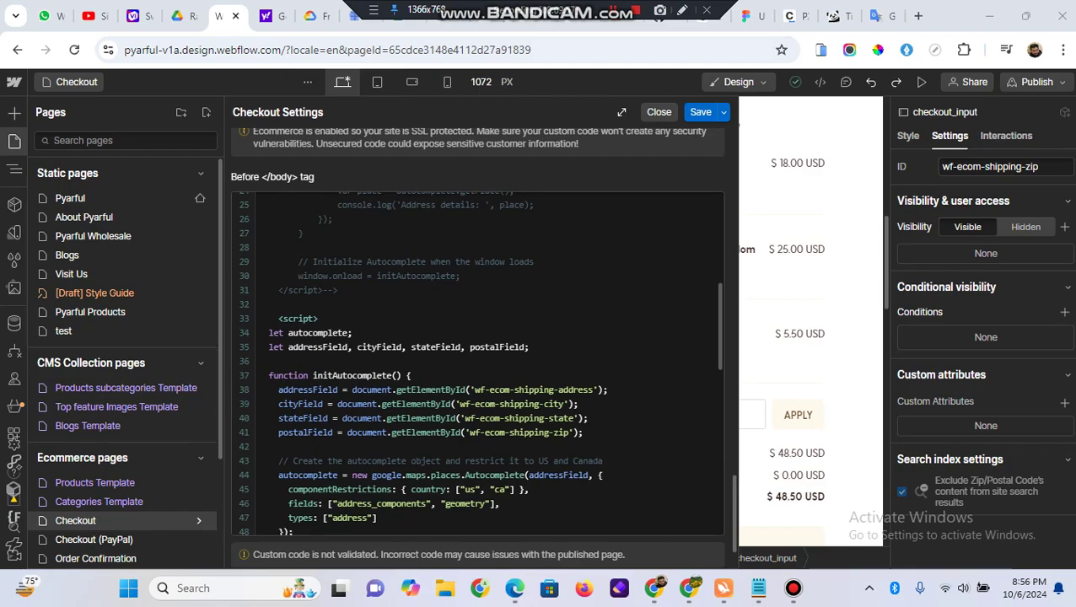
{"action": "key", "text": "ctrl+s"}
{"action": "key", "text": "Escape"}
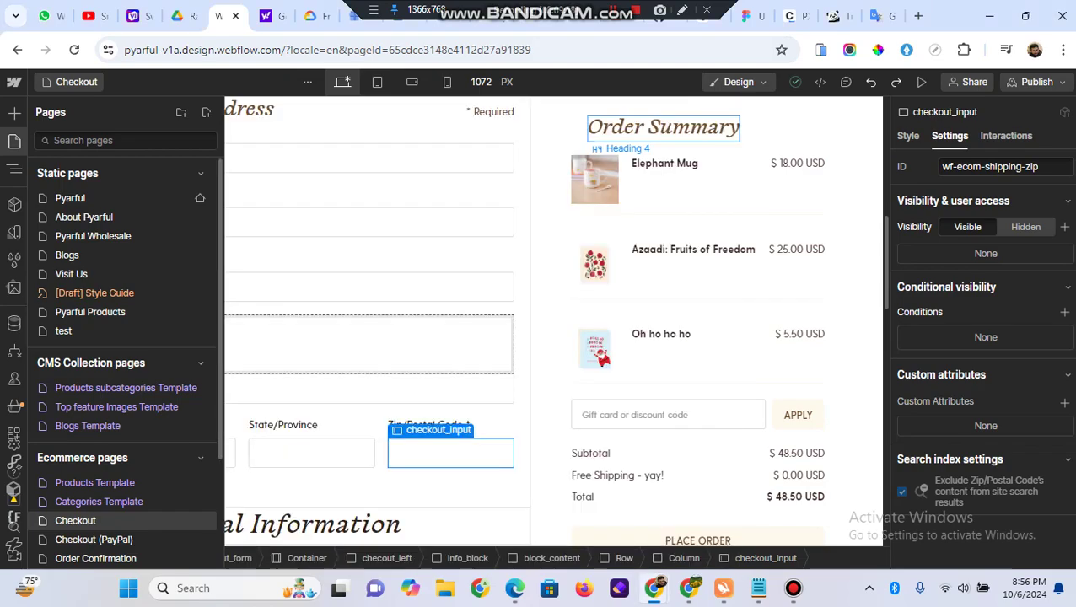